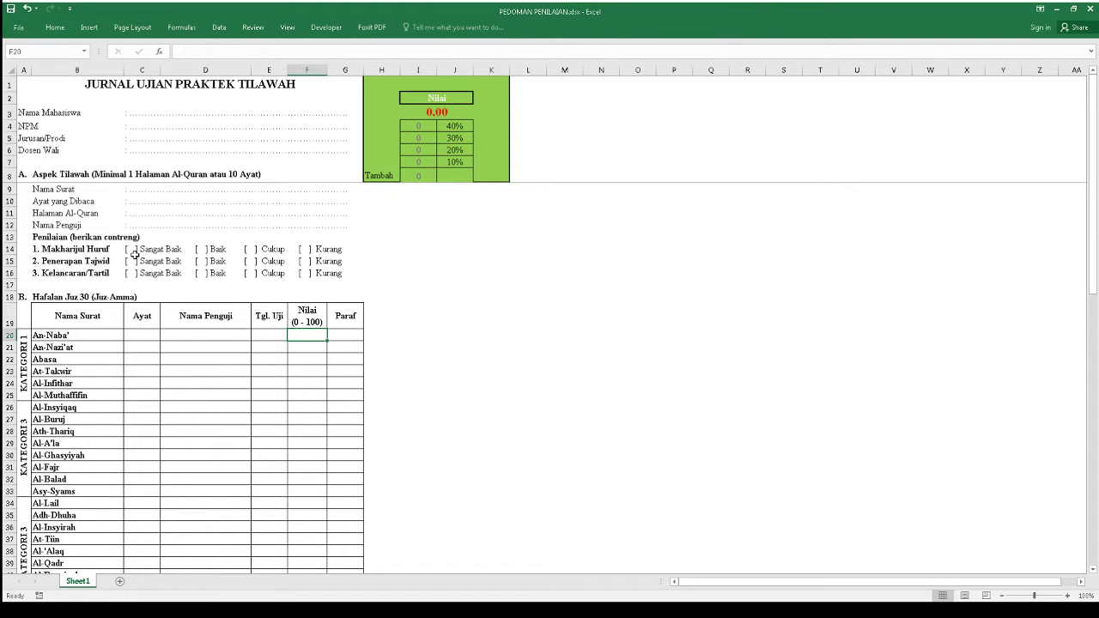
Review the Sangat Baik, Baik, Cukup and Kurang rating options for Makharijul Huruf, Penerapan Tajwid and Kelancaran/Tartil.
left_click(104, 248)
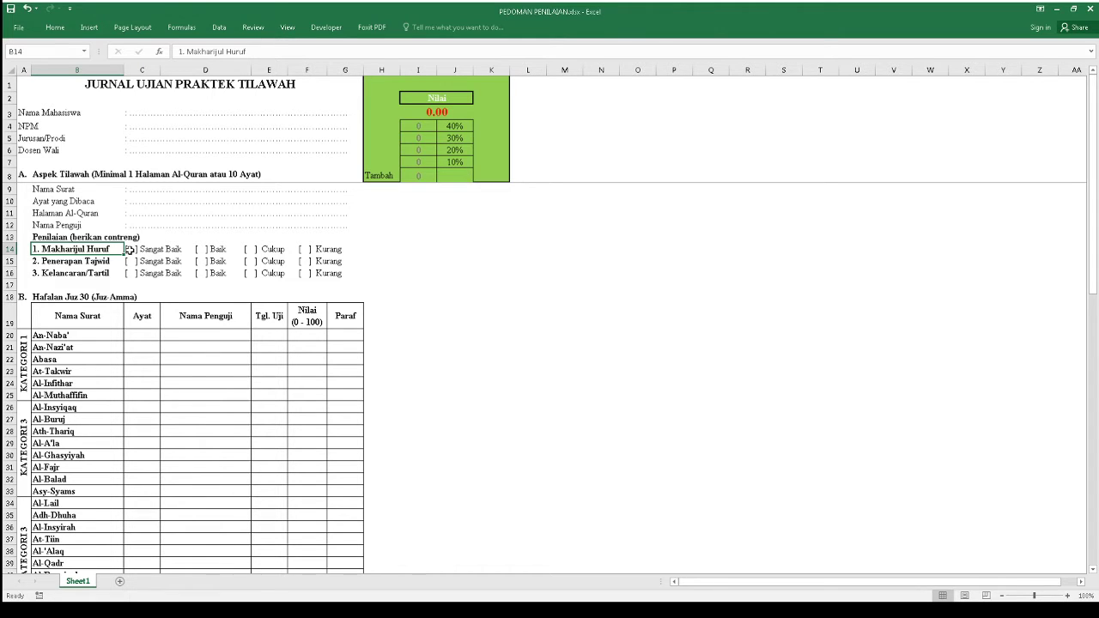
left_click(134, 250)
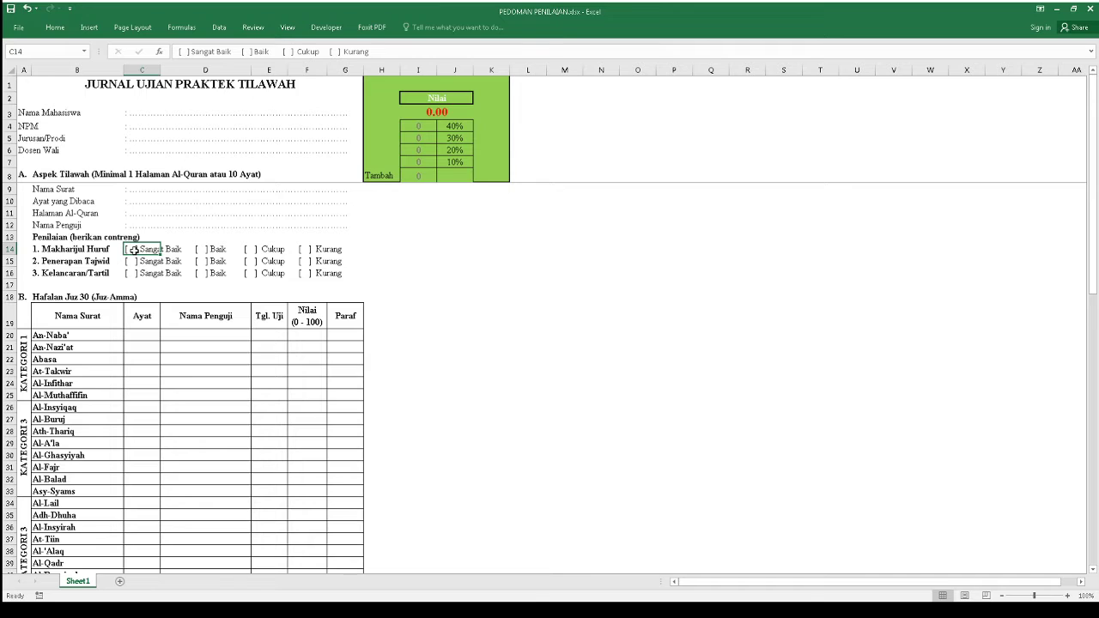
left_click(209, 252)
left_click(264, 252)
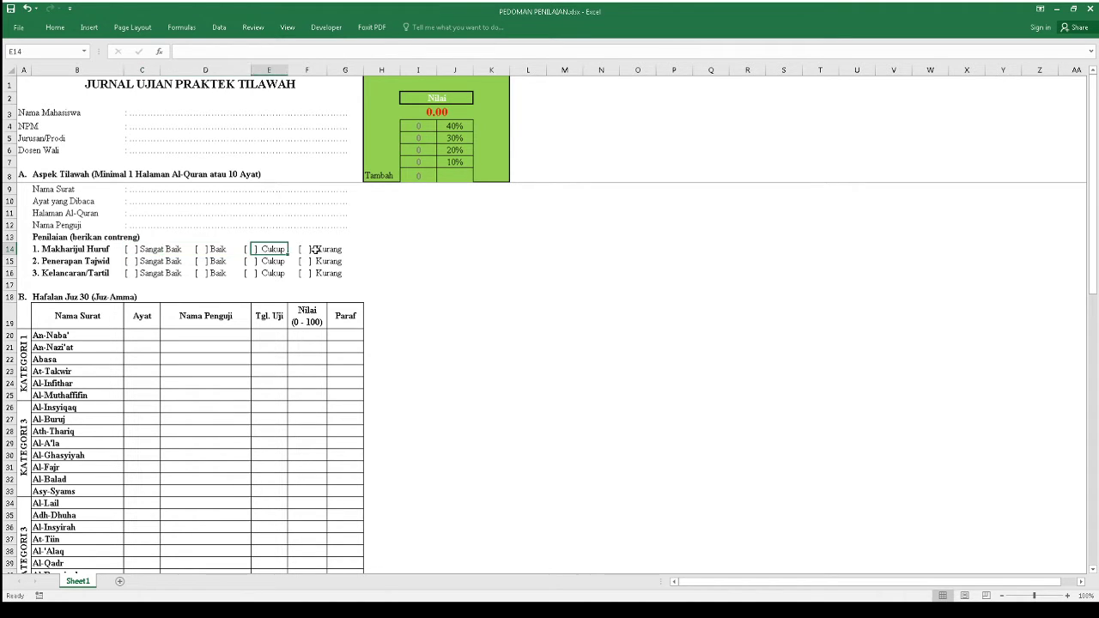
left_click(316, 250)
left_click(67, 263)
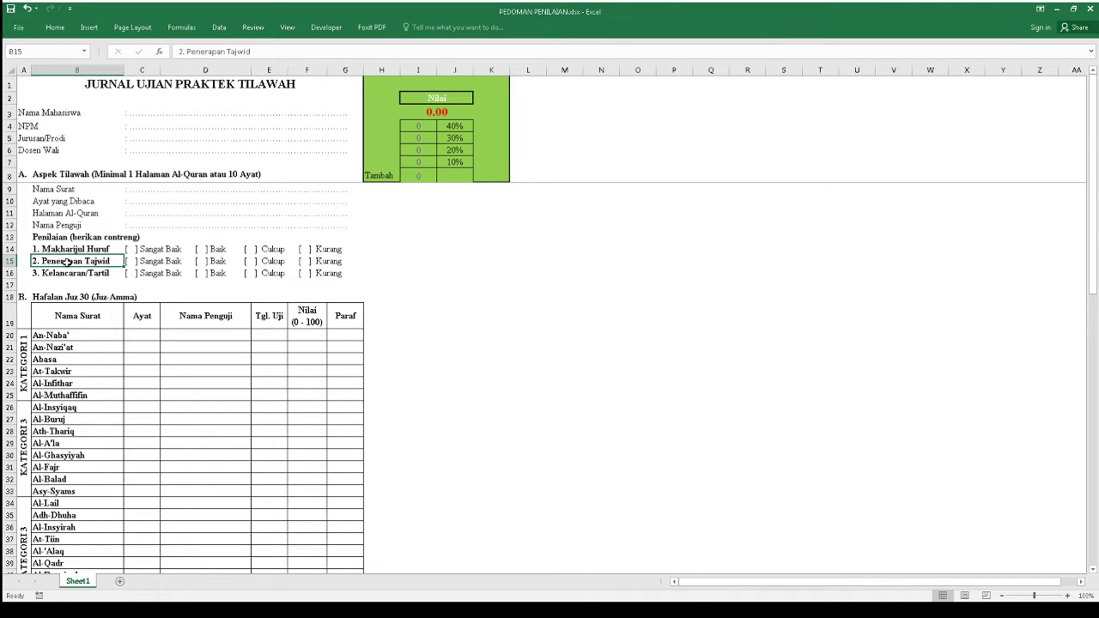
left_click(157, 265)
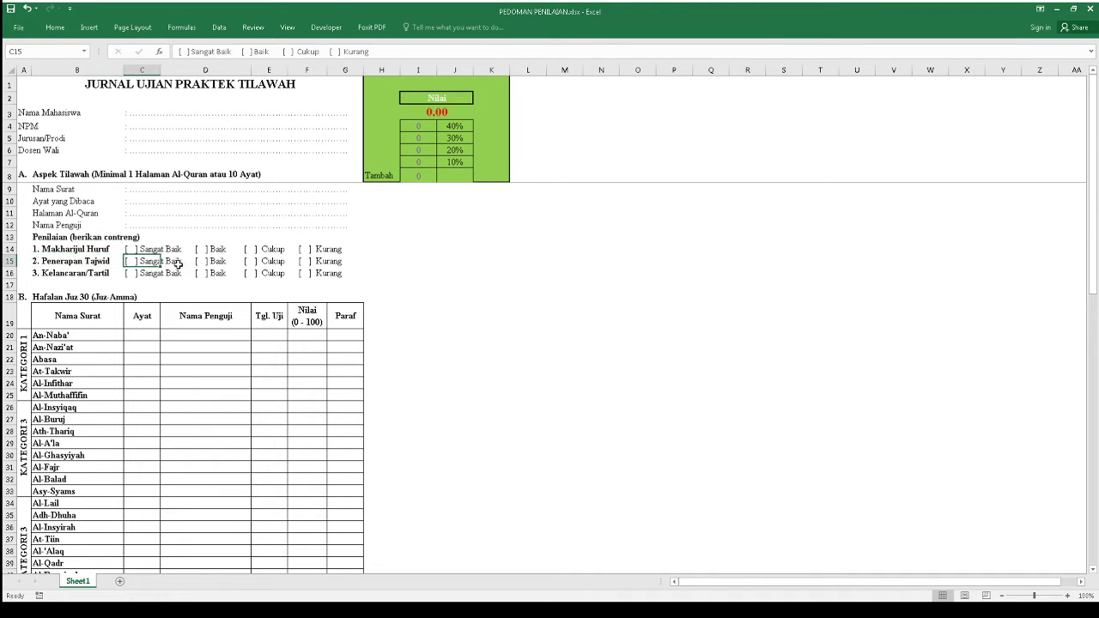
left_click(217, 260)
left_click(270, 262)
left_click(319, 263)
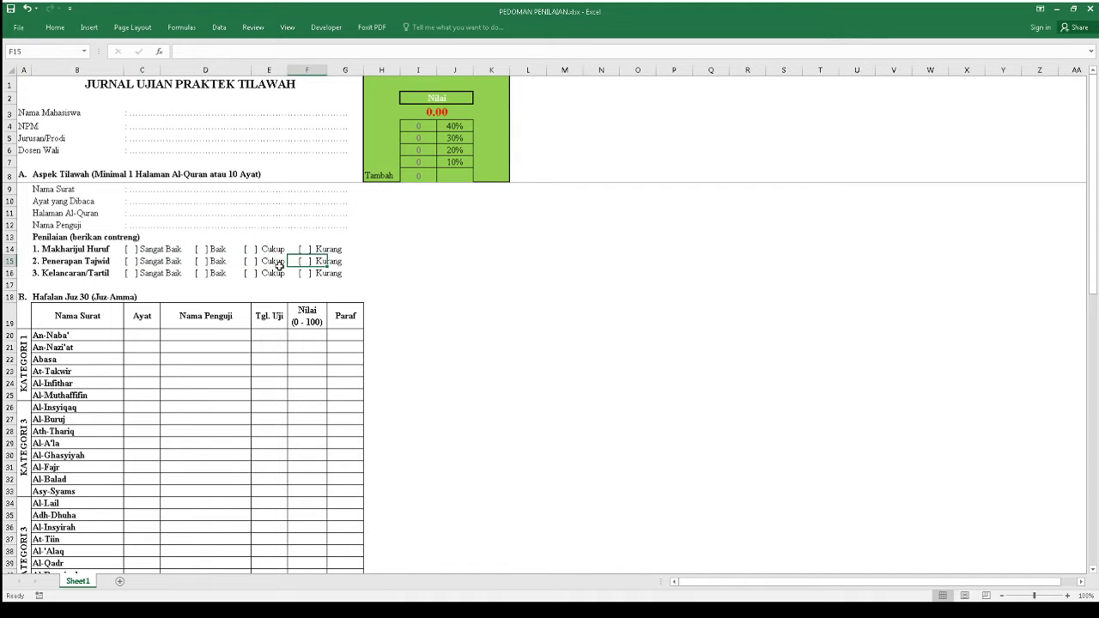
left_click(101, 273)
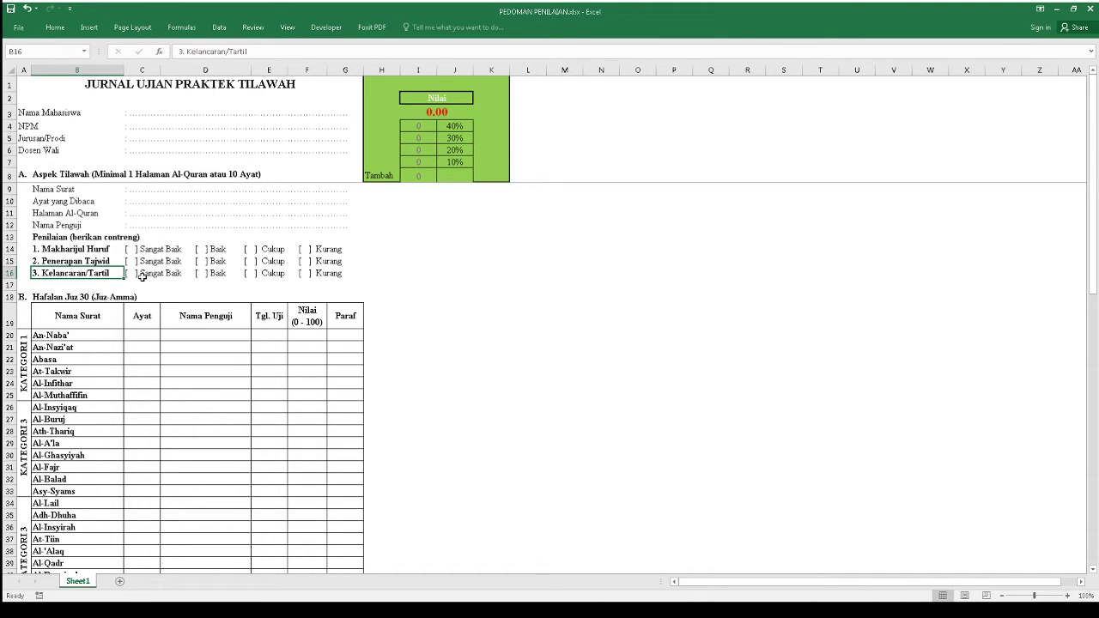
left_click(143, 277)
left_click(205, 275)
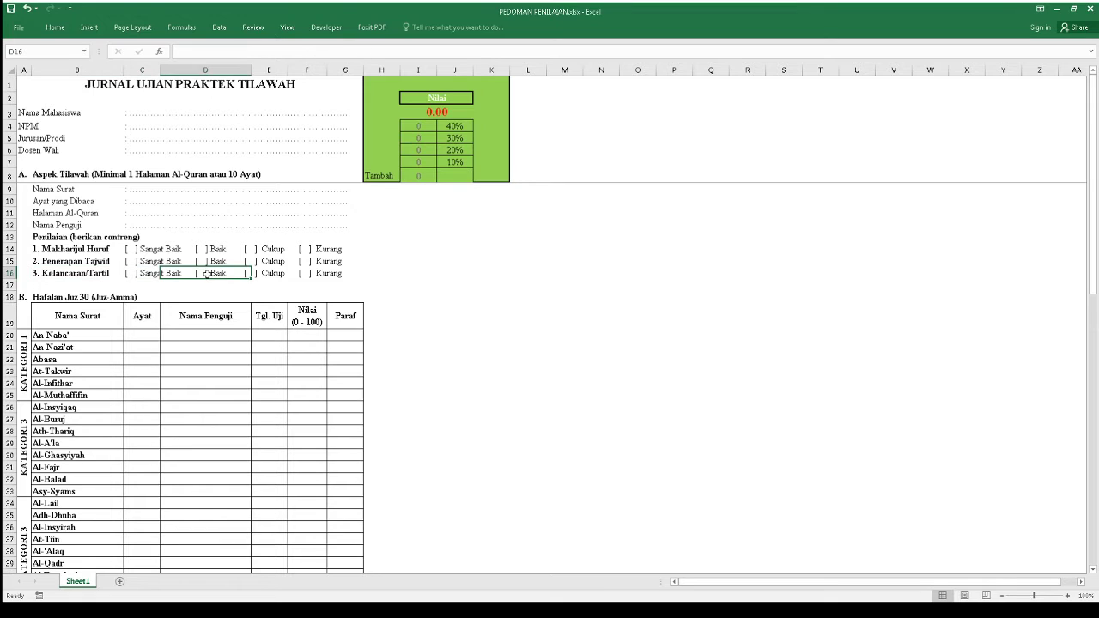
left_click(287, 277)
left_click(312, 273)
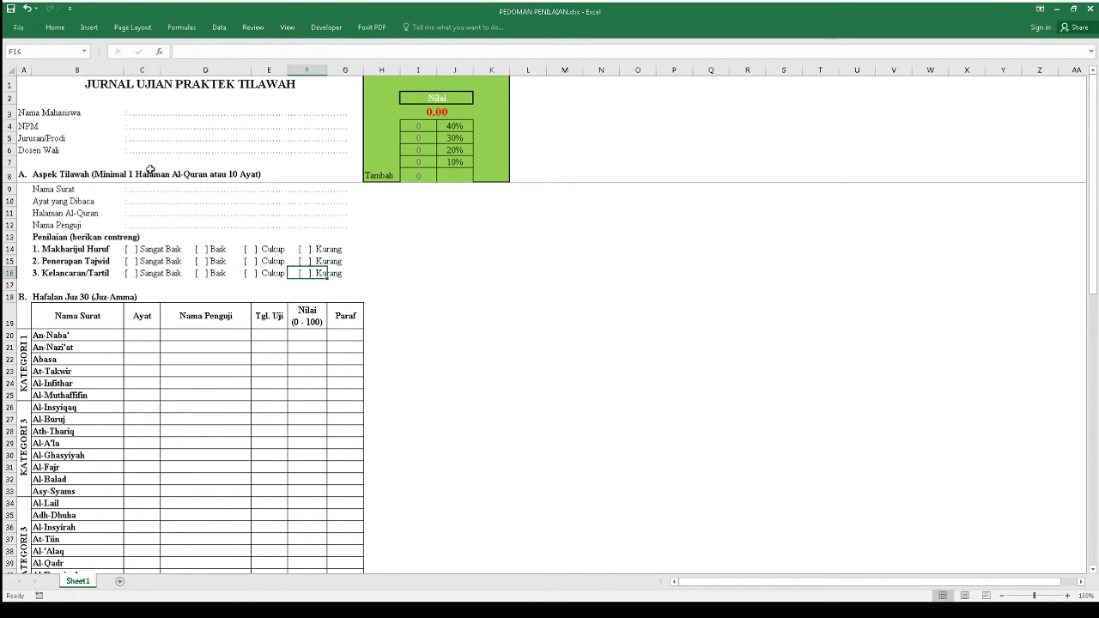
Examine the Aspek Tilawah and Hafalan Juz 30 section headings and look through the list of surahs.
left_click(35, 176)
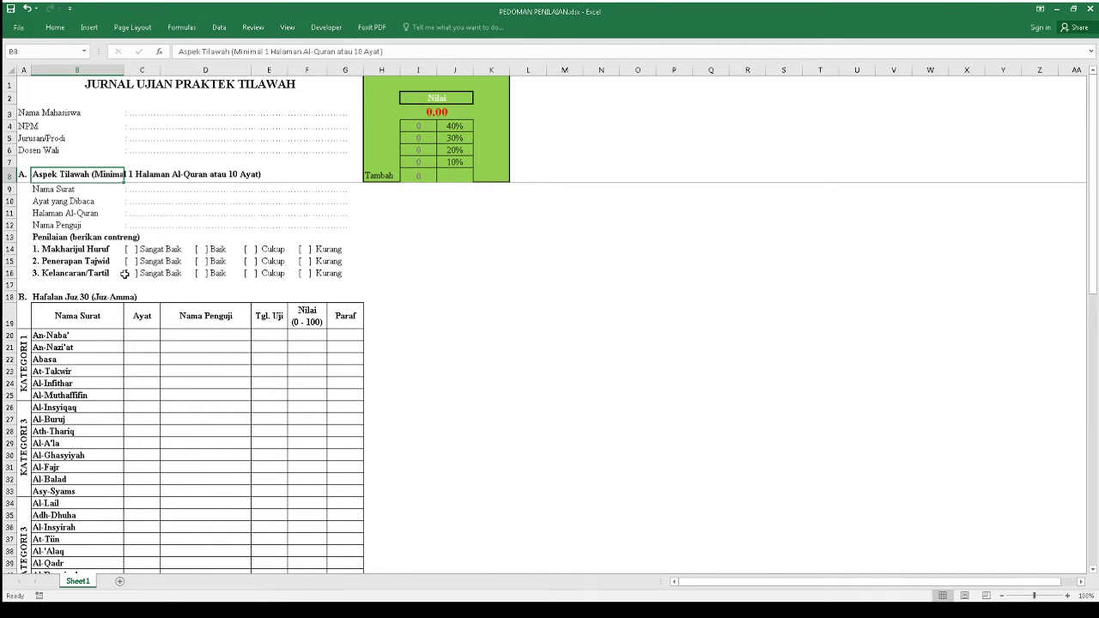
left_click(126, 294)
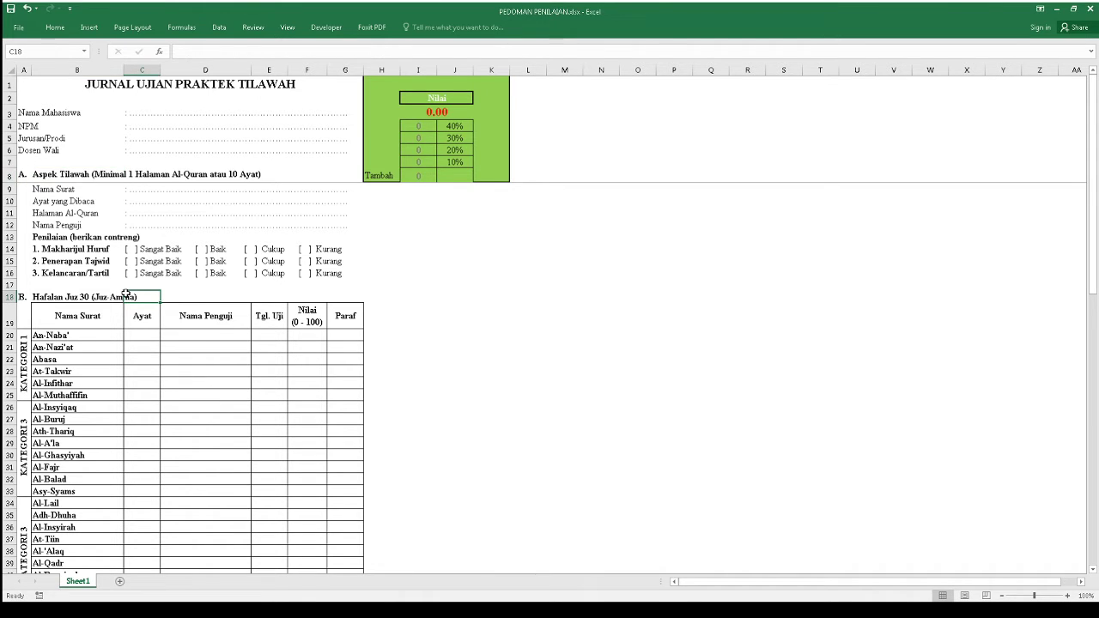
scroll(126, 294, "down", 1)
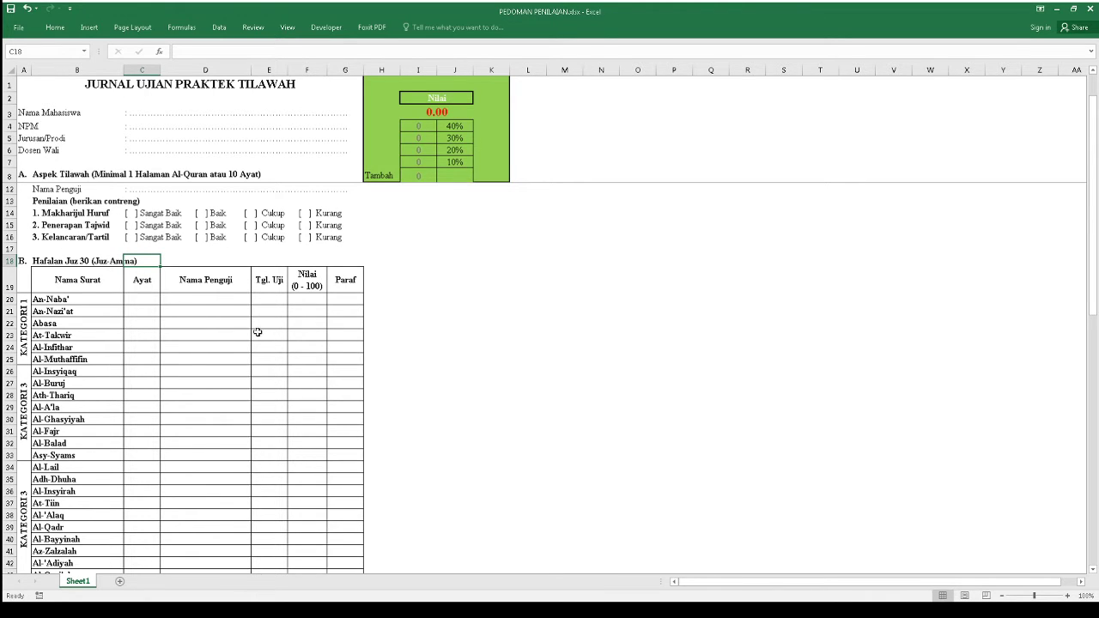
scroll(275, 301, "down", 2)
scroll(275, 301, "down", 4)
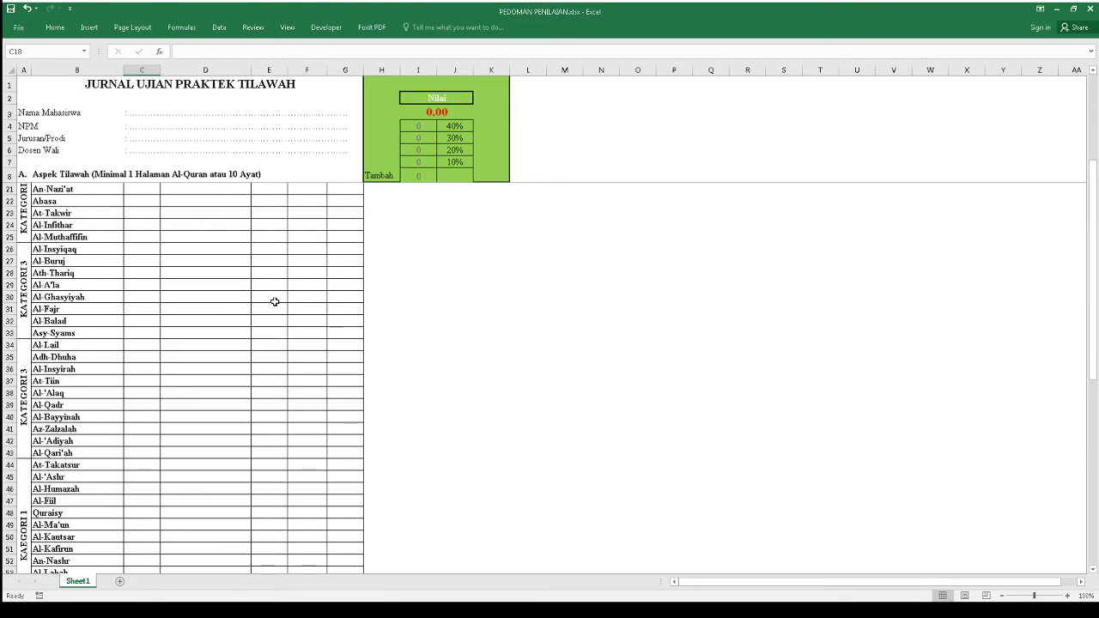
scroll(275, 301, "up", 7)
Review the Nama Surat, Ayat, Nama Penguji and Tgl. Uji columns of the Juz 30 memorization table.
left_click(273, 333)
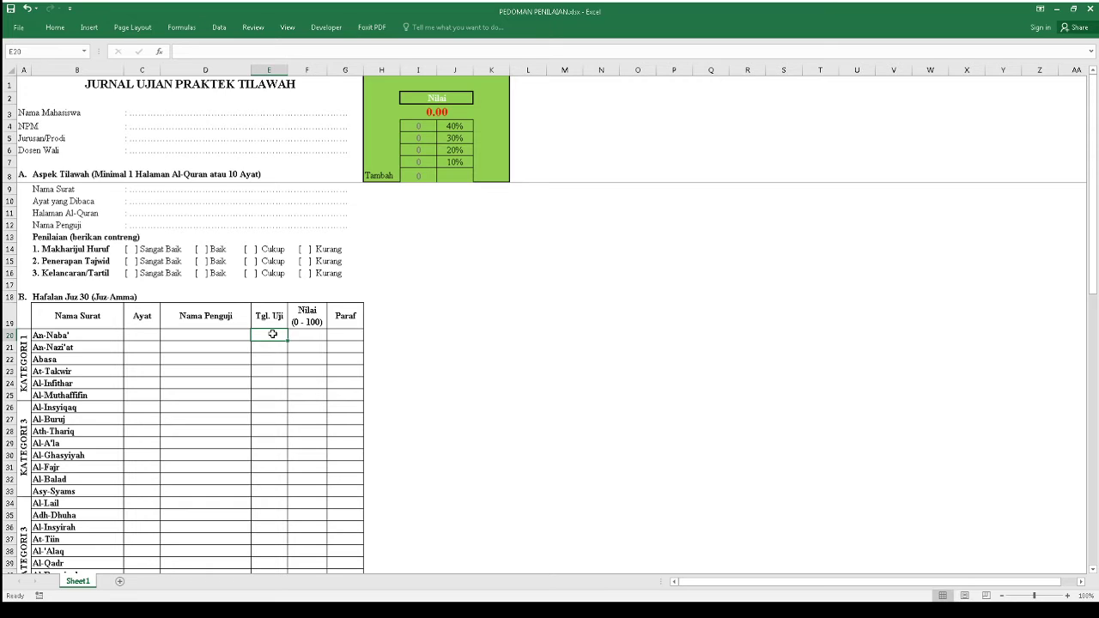
left_click(148, 335)
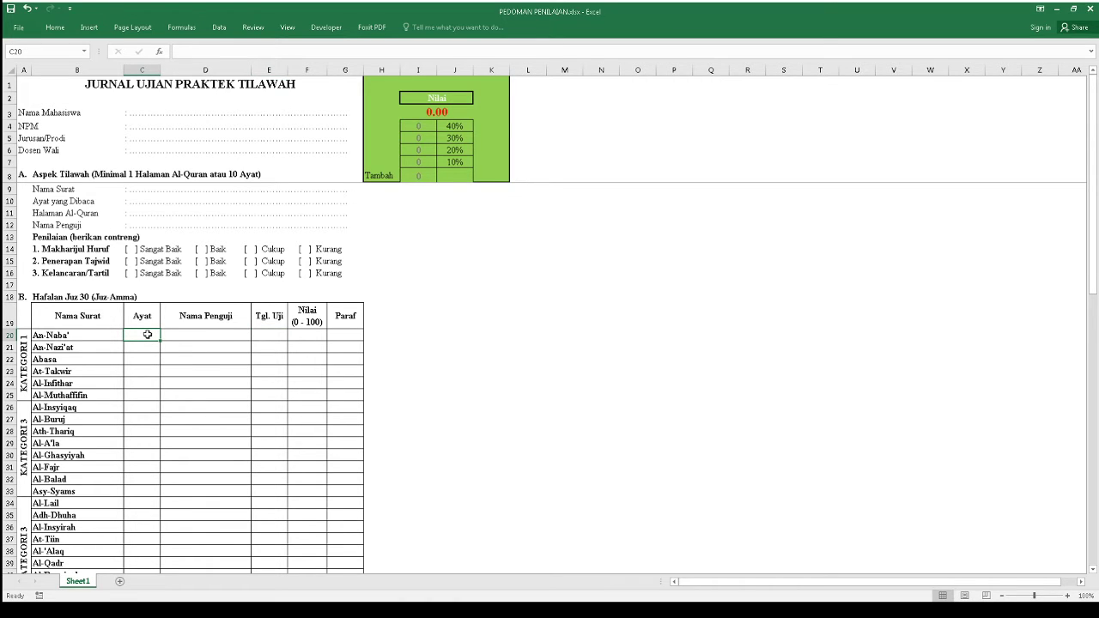
left_click(90, 336)
left_click(151, 338)
left_click(191, 336)
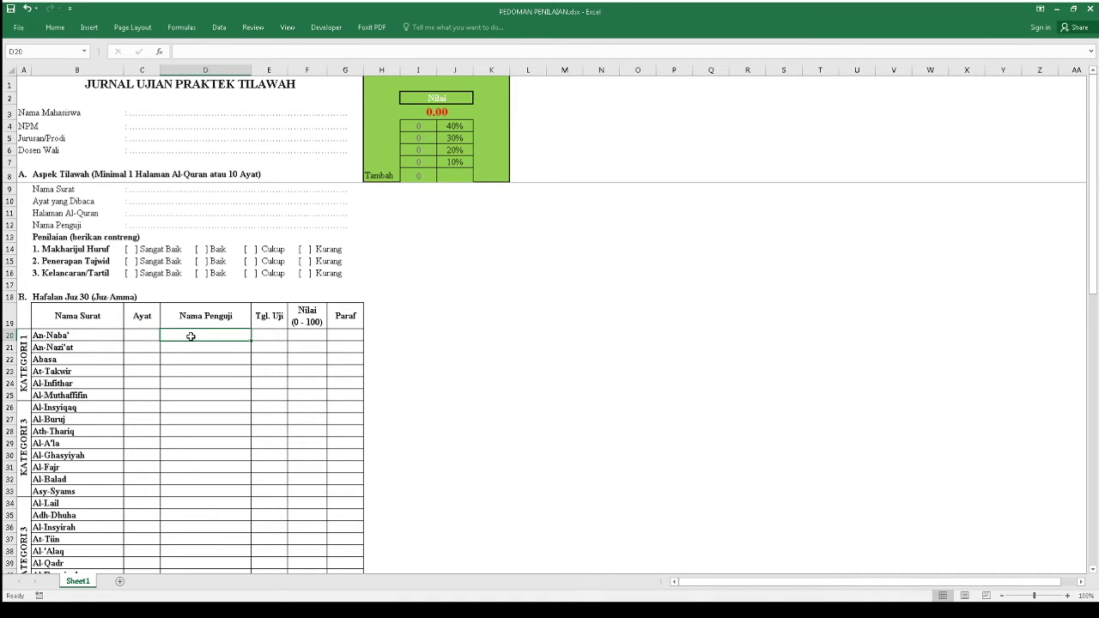
left_click(261, 332)
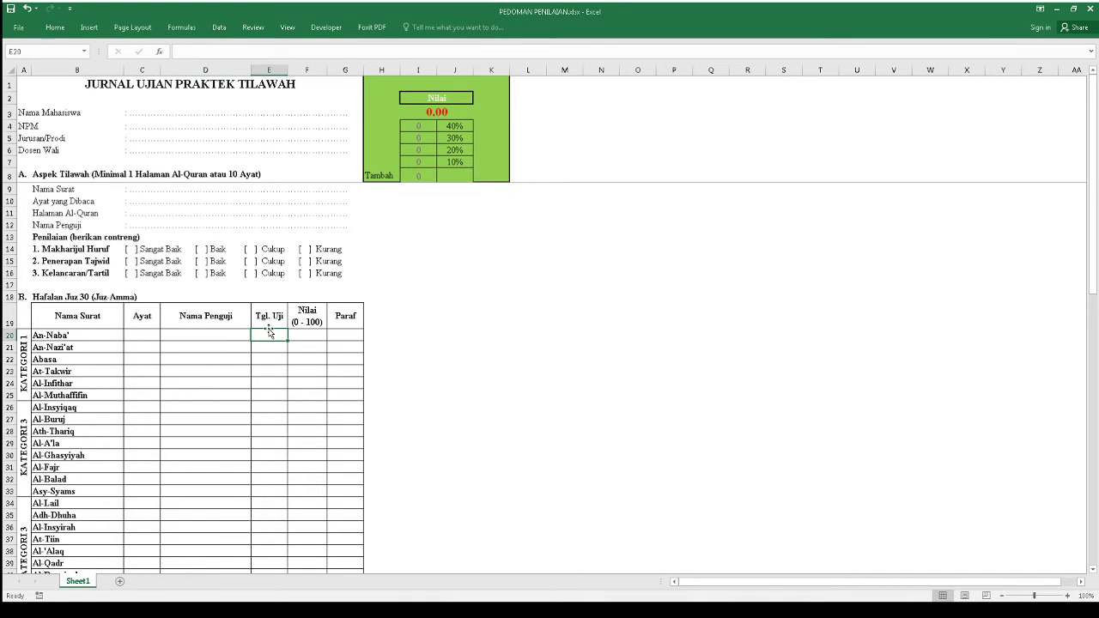
left_click(211, 333)
left_click(219, 348)
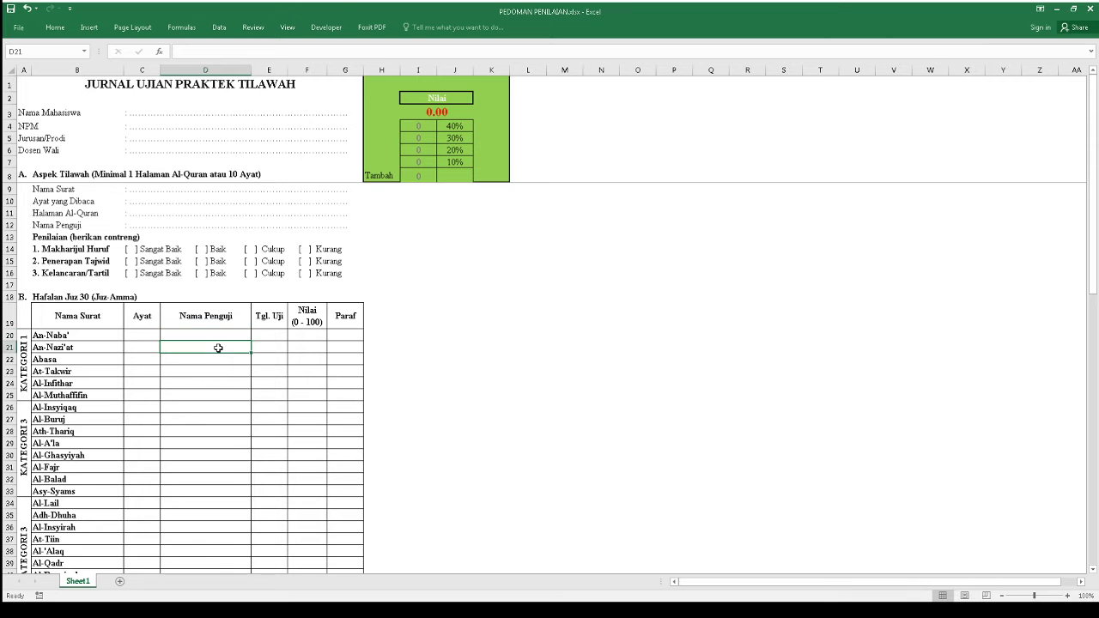
left_click(216, 371)
scroll(196, 414, "down", 2)
scroll(197, 414, "down", 4)
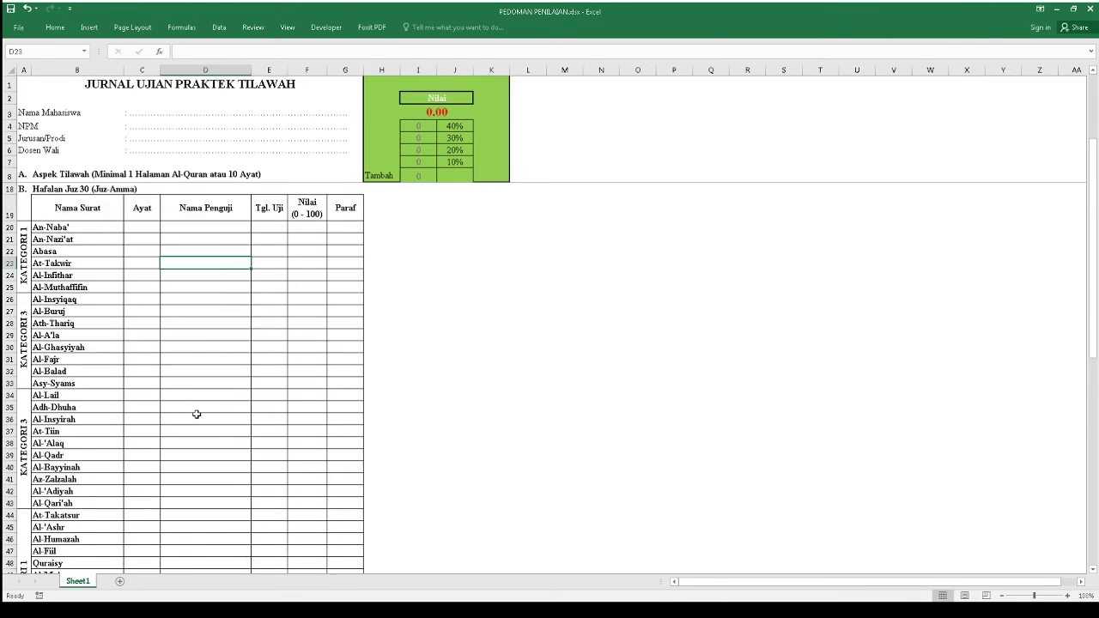
scroll(197, 414, "up", 5)
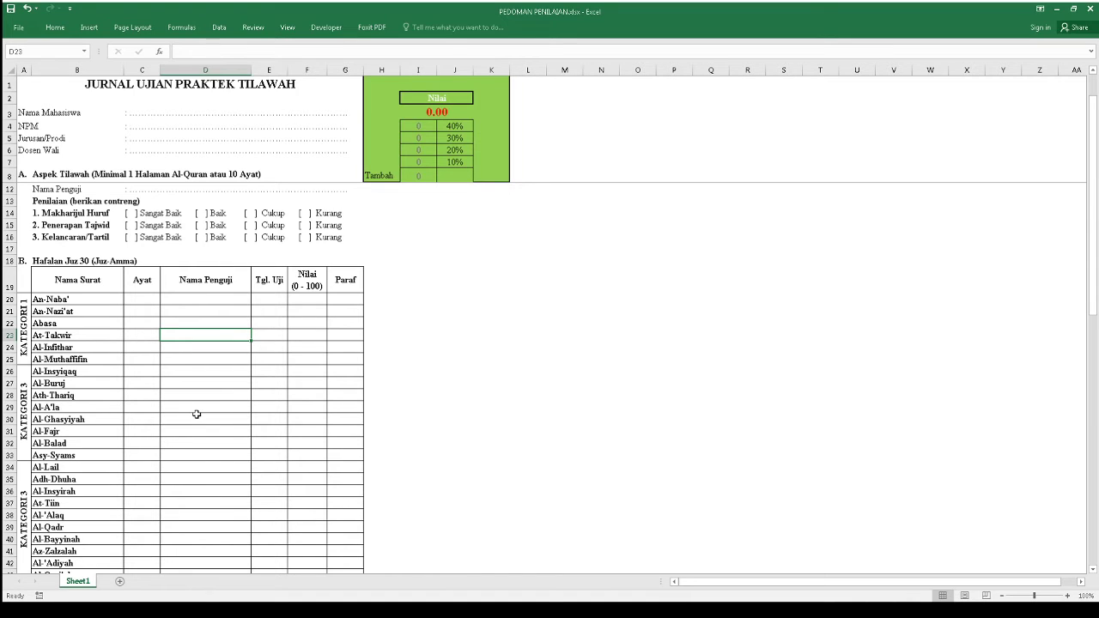
Inspect the Nilai (0 - 100) and Paraf columns and the header row of the memorization table.
key("Right")
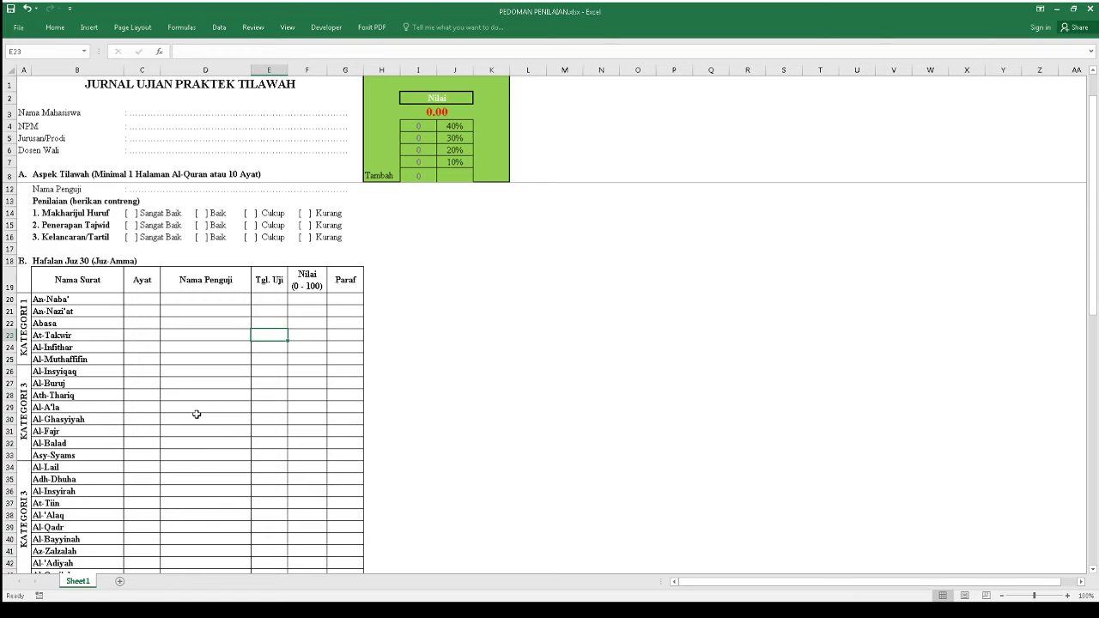
key("Right")
key("Up")
key("Up")
key("Up")
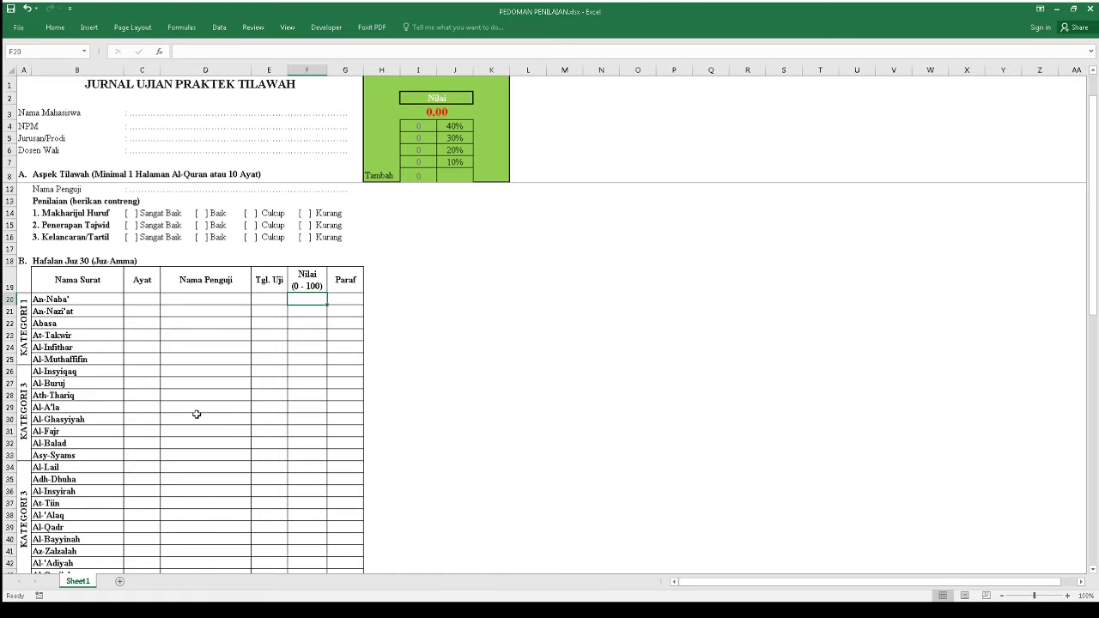
key("Right")
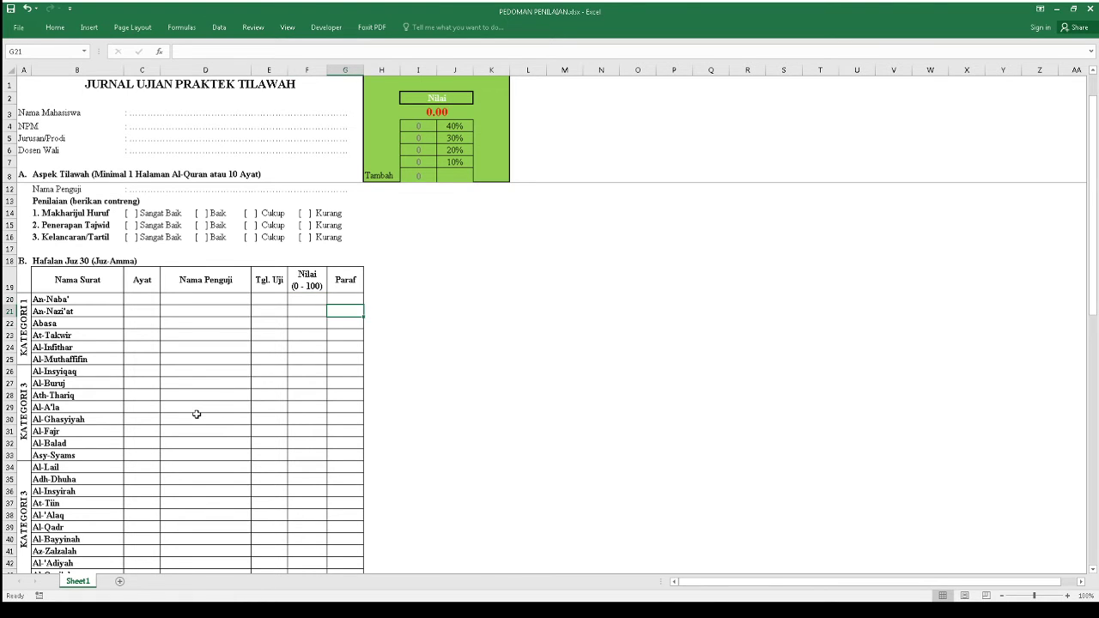
key("Up")
key("Up")
key("Left")
key("Left")
key("Left")
key("Left")
key("Left")
key("Left")
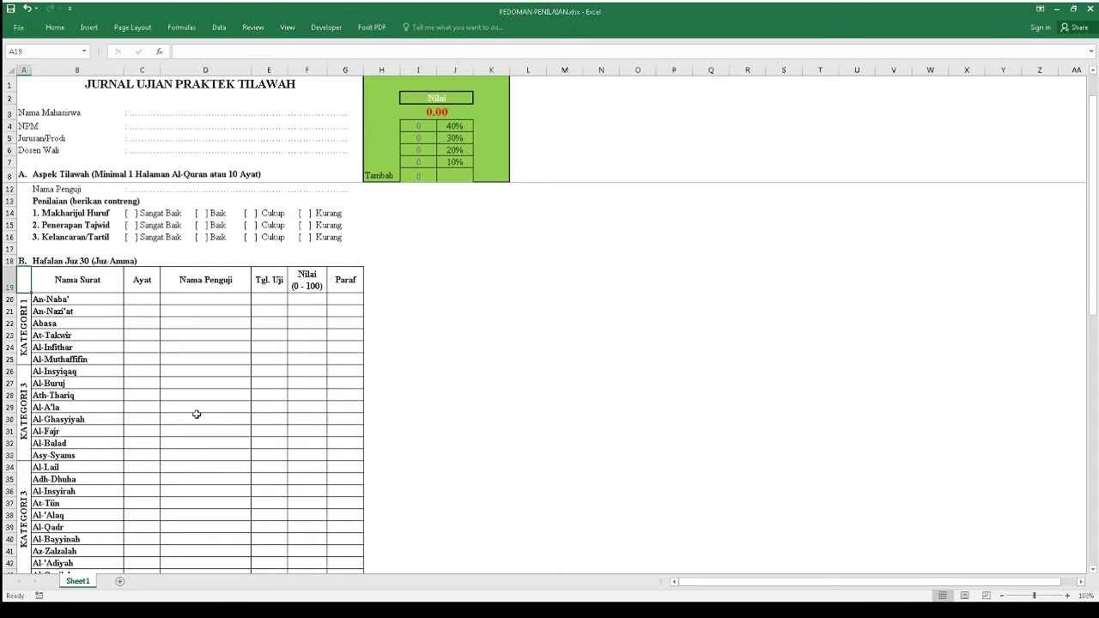
Check the category labels in column A and change the one for Al-Lail to Al-Qari'ah to KATEGORI 2.
key("Down")
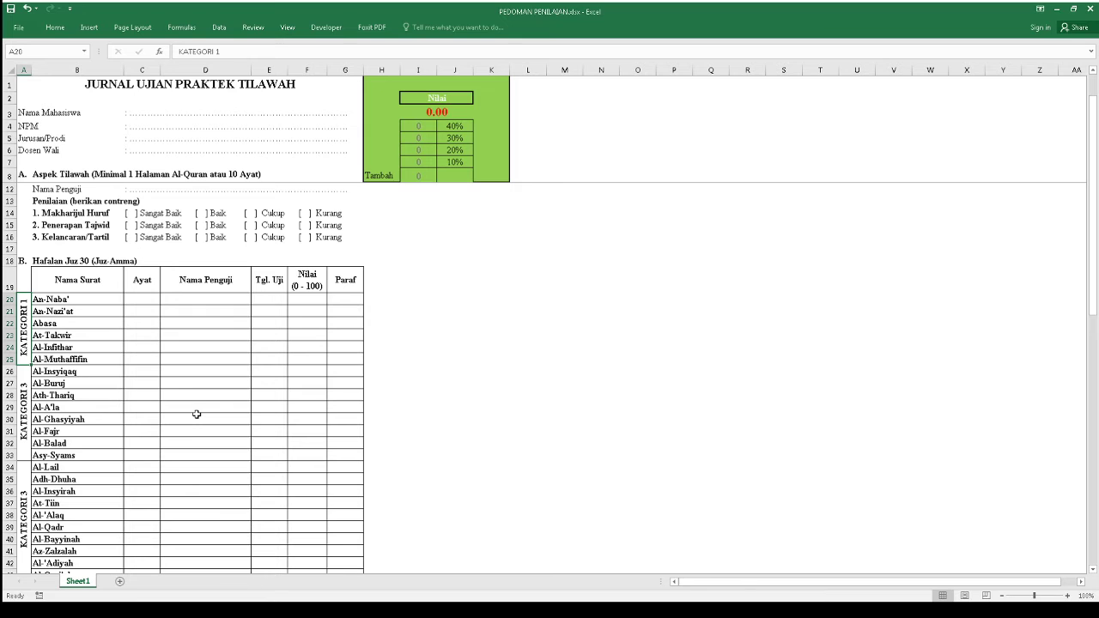
key("Down")
key("Down")
key("Down")
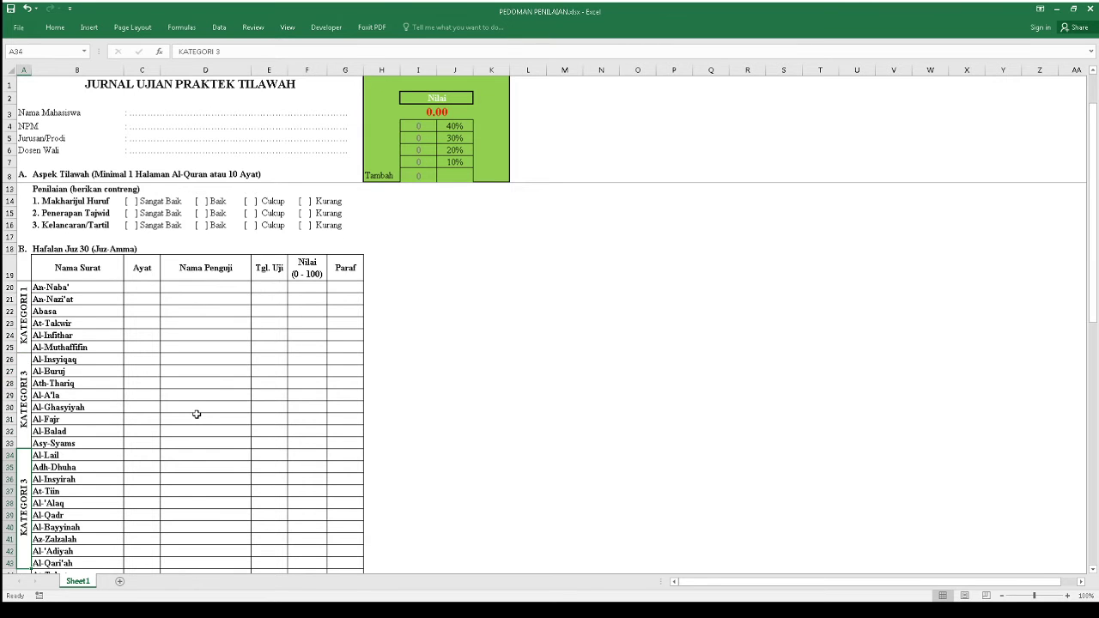
key("Up")
key("Up")
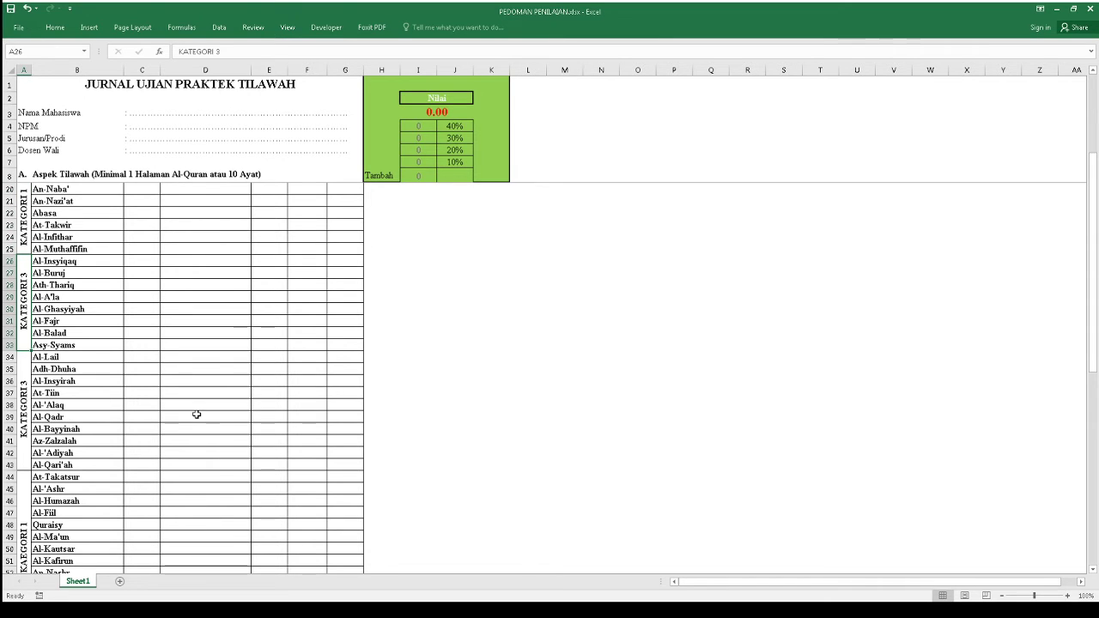
double_click(25, 273)
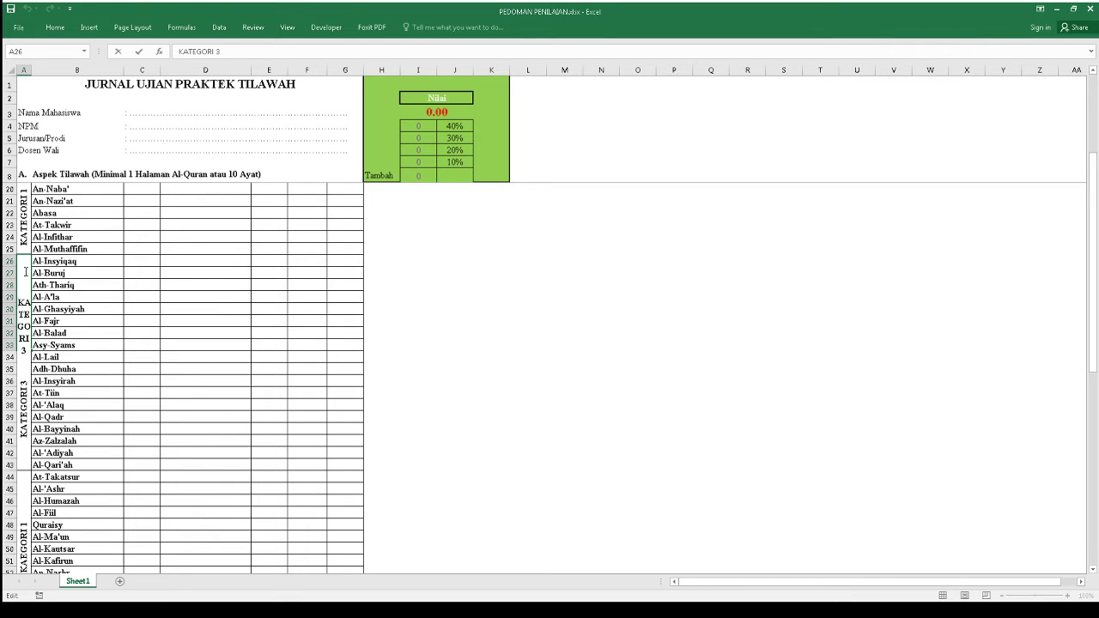
double_click(27, 378)
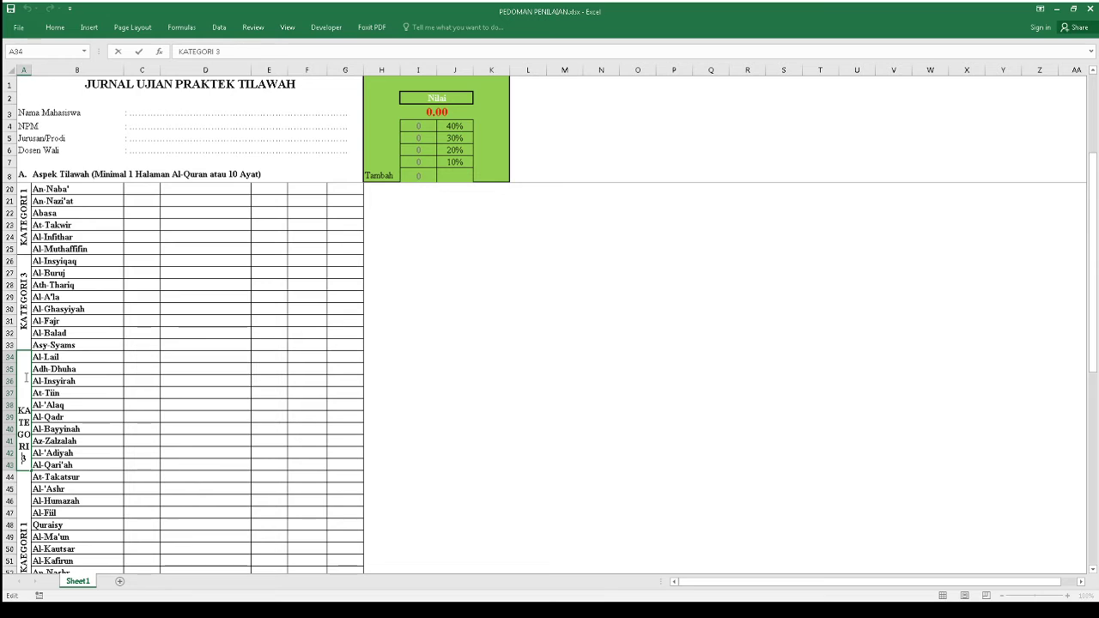
key("BackSpace")
type("2")
key("Return")
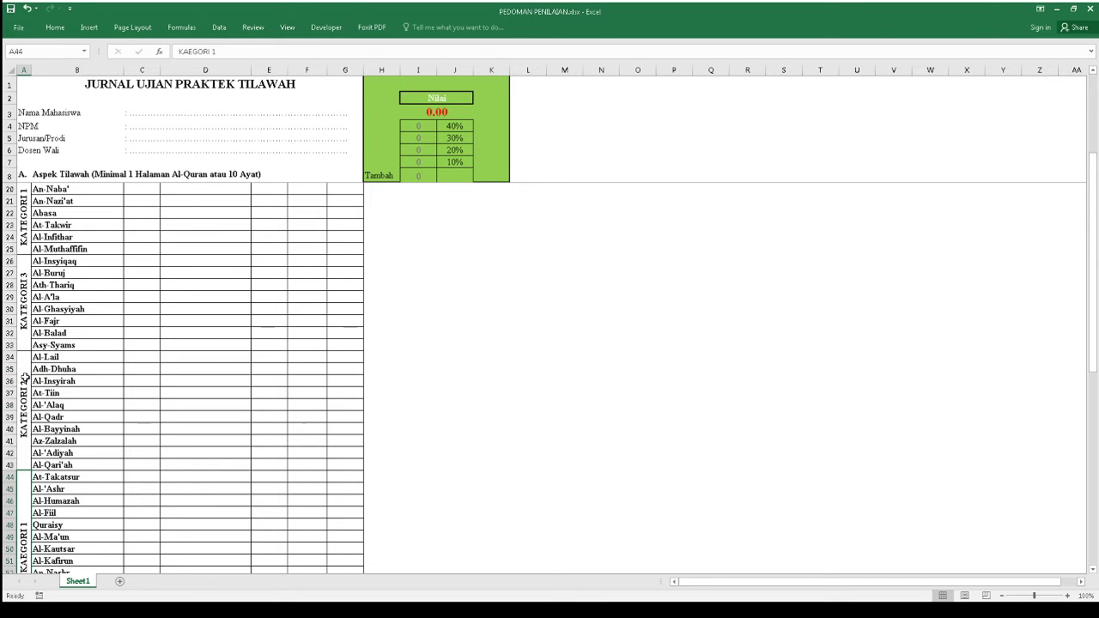
Change the category label for the surahs An-Naba' to Al-Muthaffifin to KATEGORI 4.
left_click(24, 225)
double_click(24, 225)
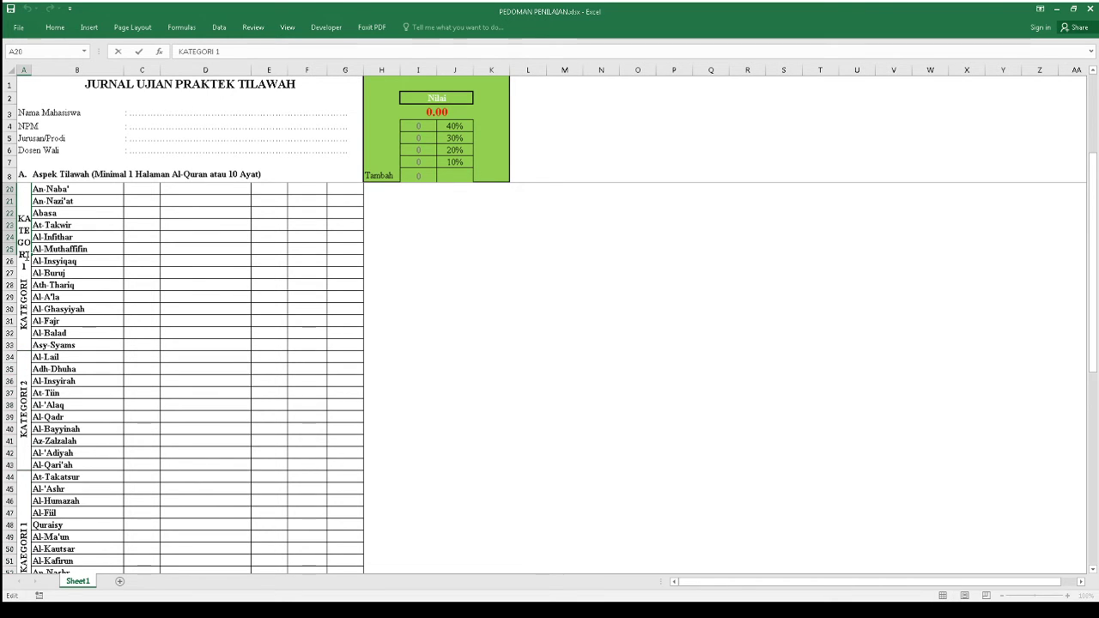
key("BackSpace")
type("4")
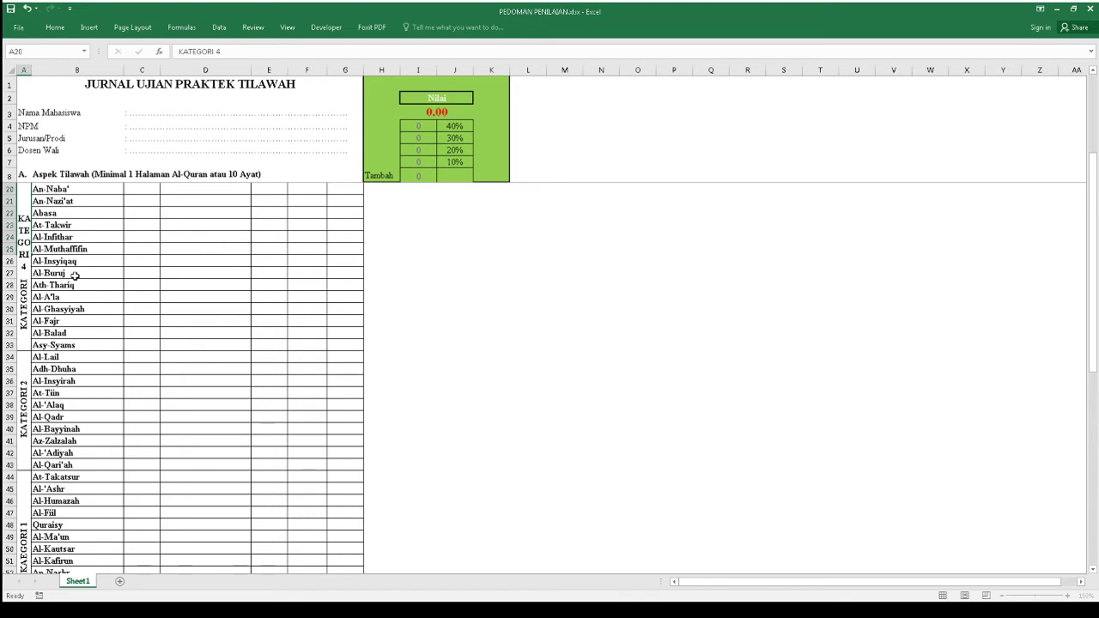
key("Return")
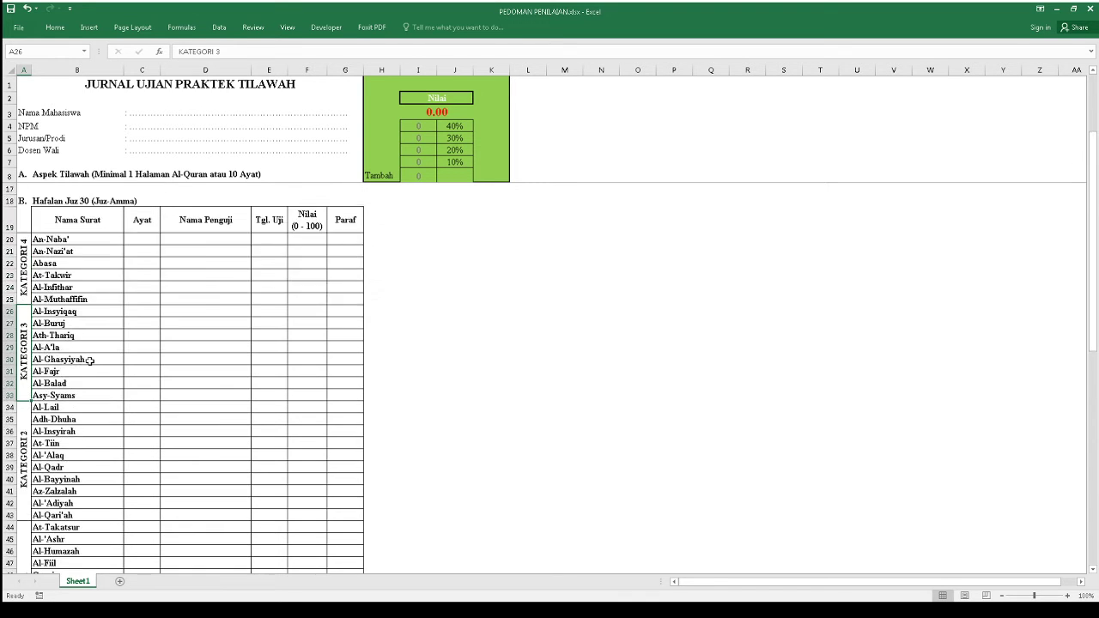
Look over the surah groups of KATEGORI 4 down to KATEGORI 1 in the Juz 30 memorization table.
scroll(88, 352, "up", 4)
left_click(88, 337)
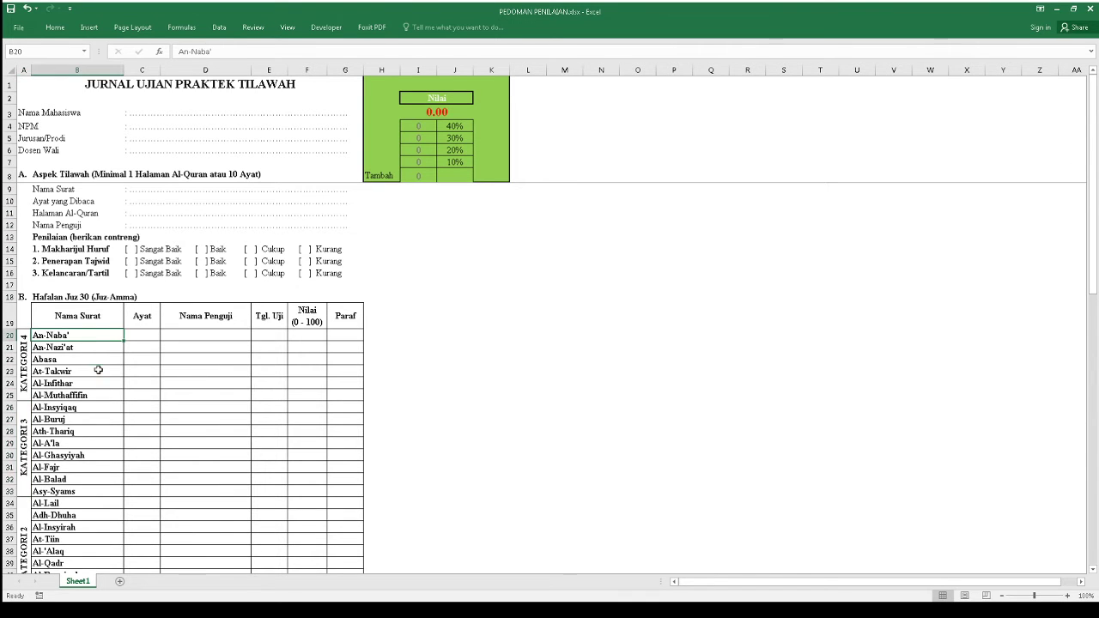
left_click(96, 369)
scroll(96, 375, "down", 3)
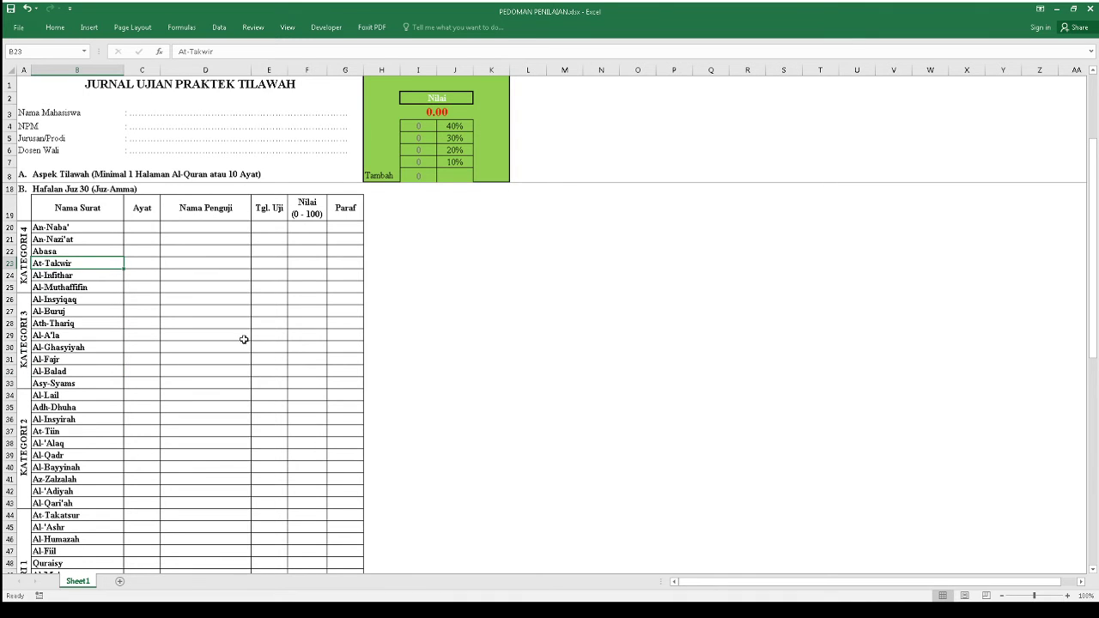
scroll(299, 358, "up", 3)
left_click(278, 340)
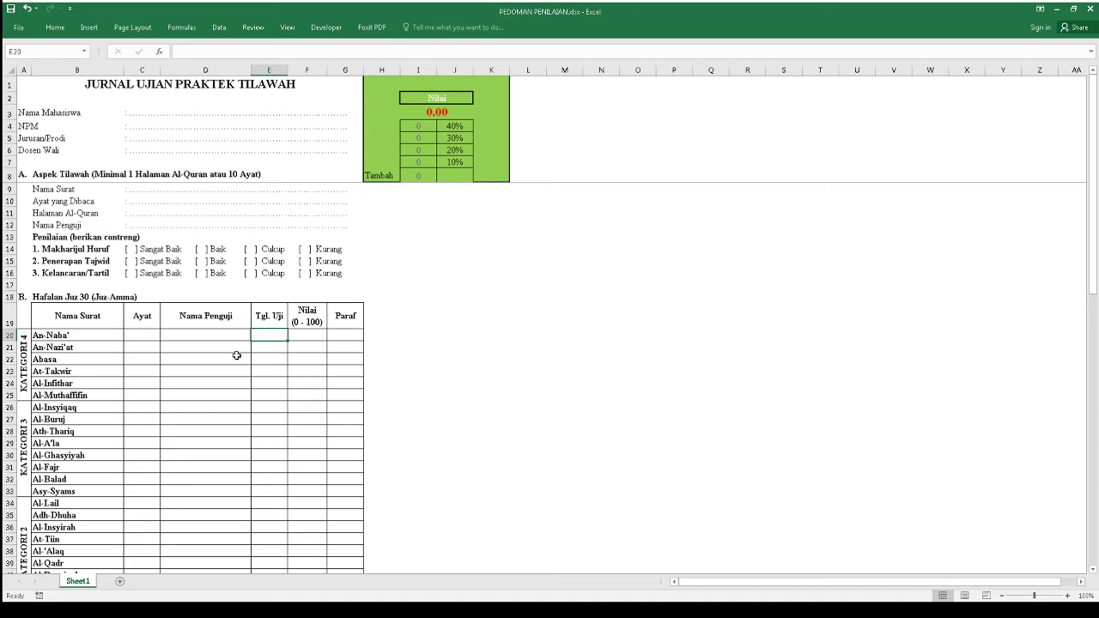
Go through the KATEGORI 4 surahs from An-Naba' to Al-Muthaffifin and inspect their Nilai cells.
left_click(54, 337)
left_click(73, 350)
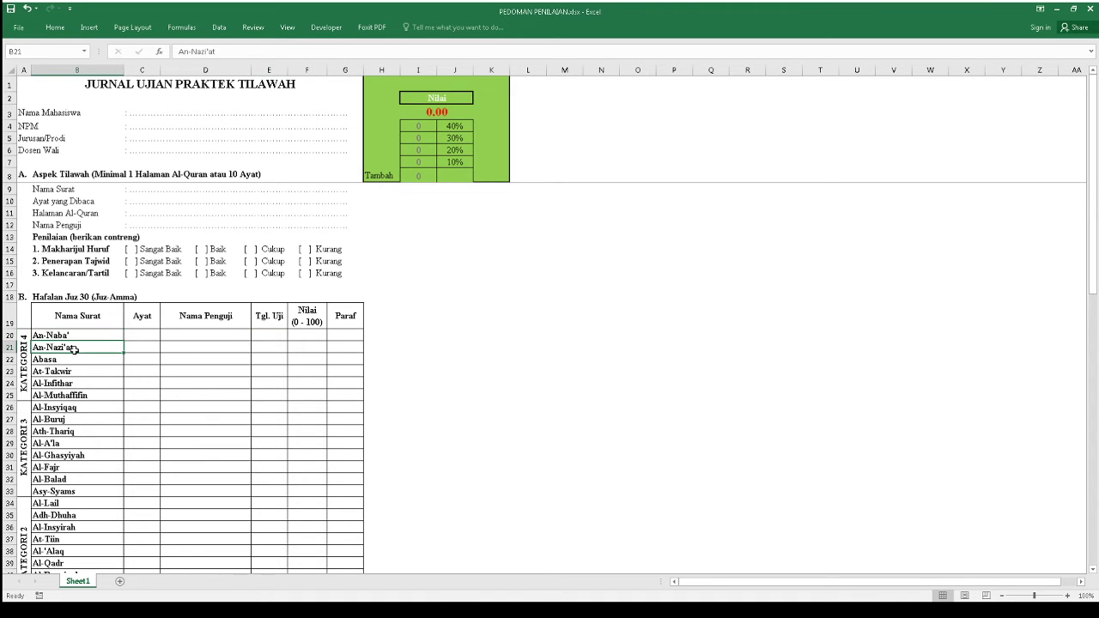
left_click(81, 362)
left_click(89, 374)
left_click(93, 384)
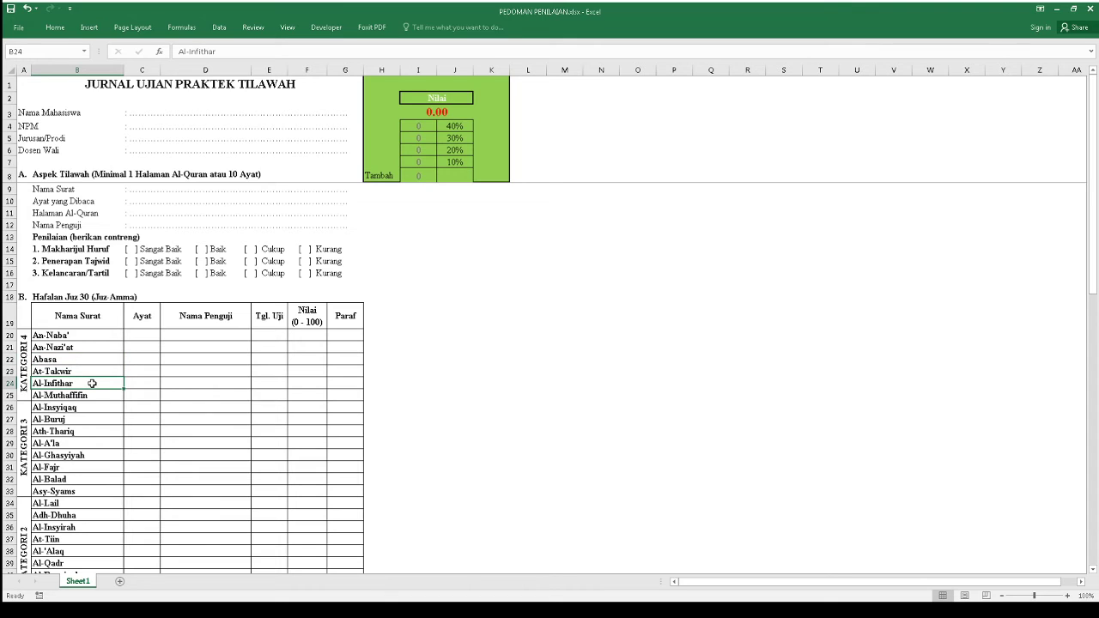
left_click(96, 396)
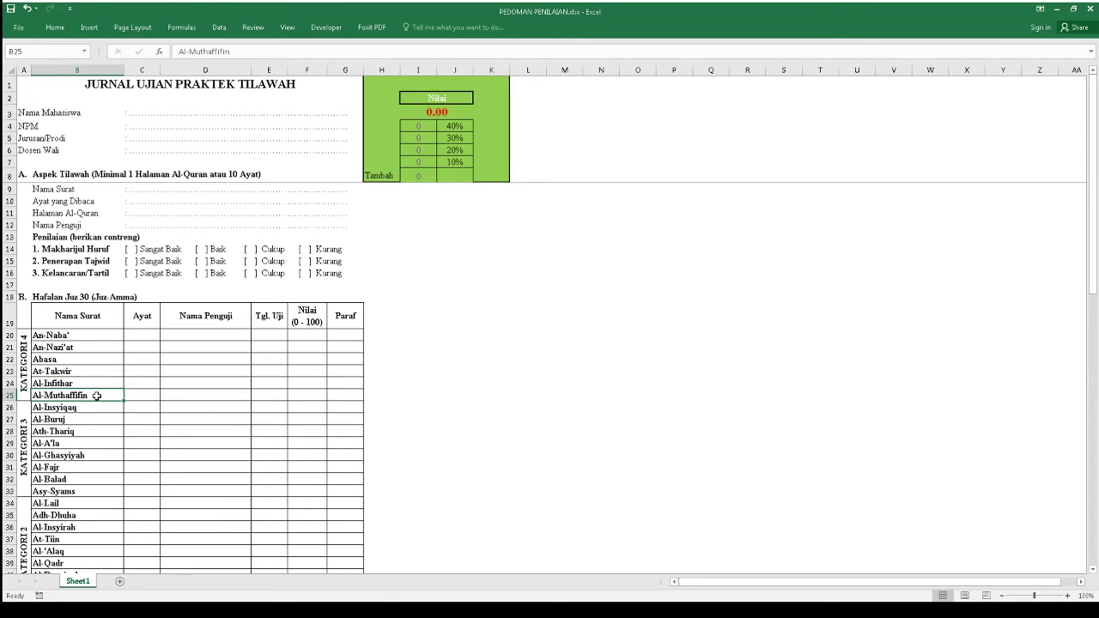
left_click(309, 334)
left_click_drag(309, 334, 311, 394)
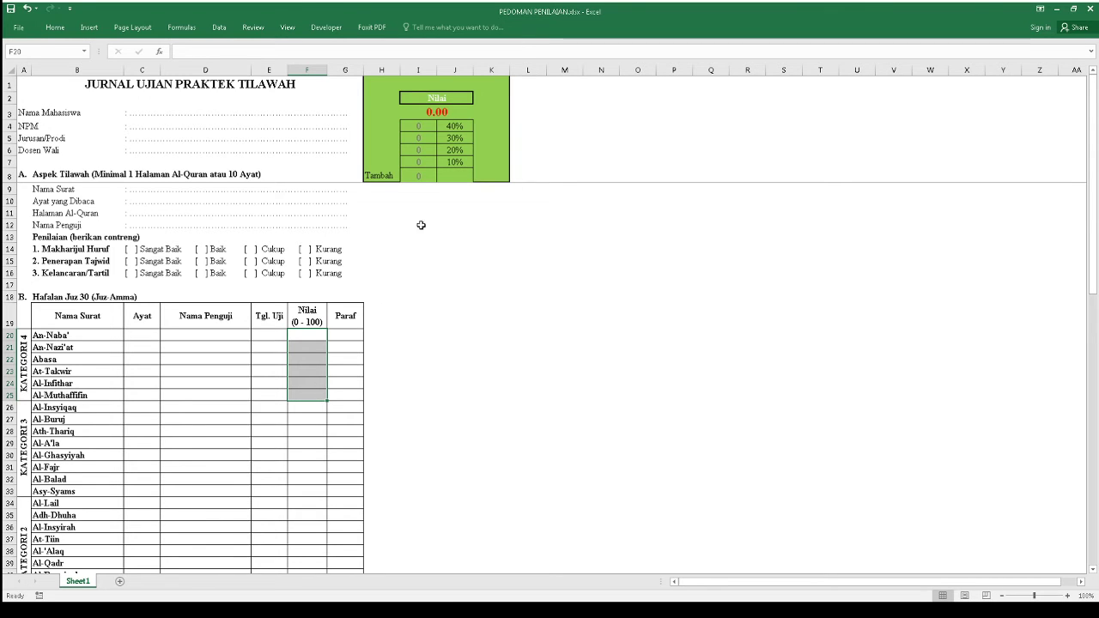
Compare the percentage weights in J4:J7 of the green Nilai box with the four surah categories.
left_click(462, 126)
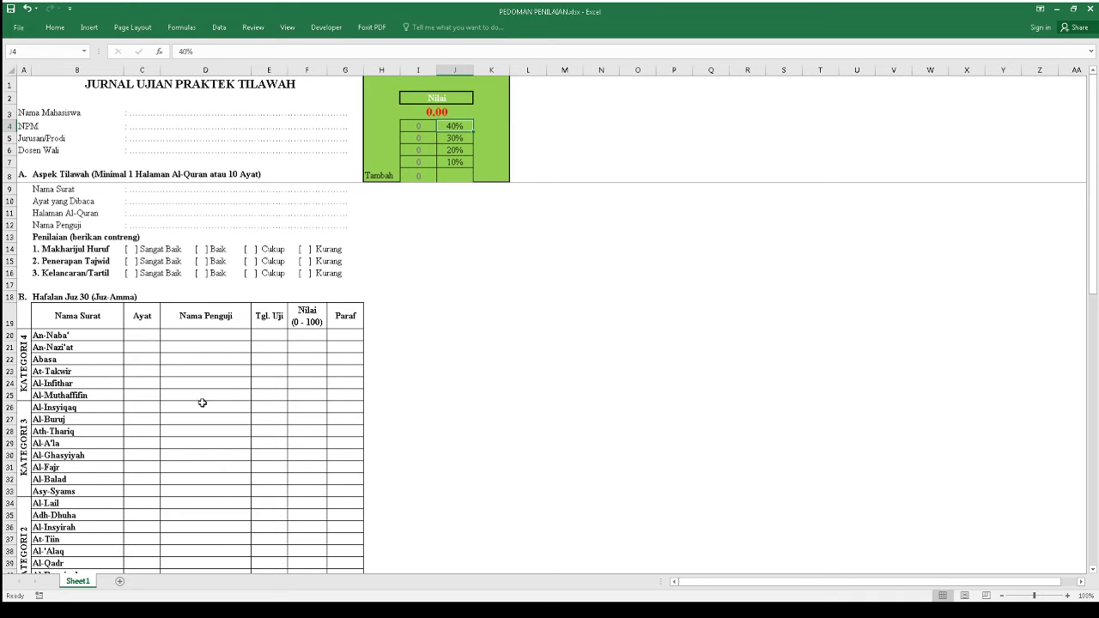
left_click(81, 407)
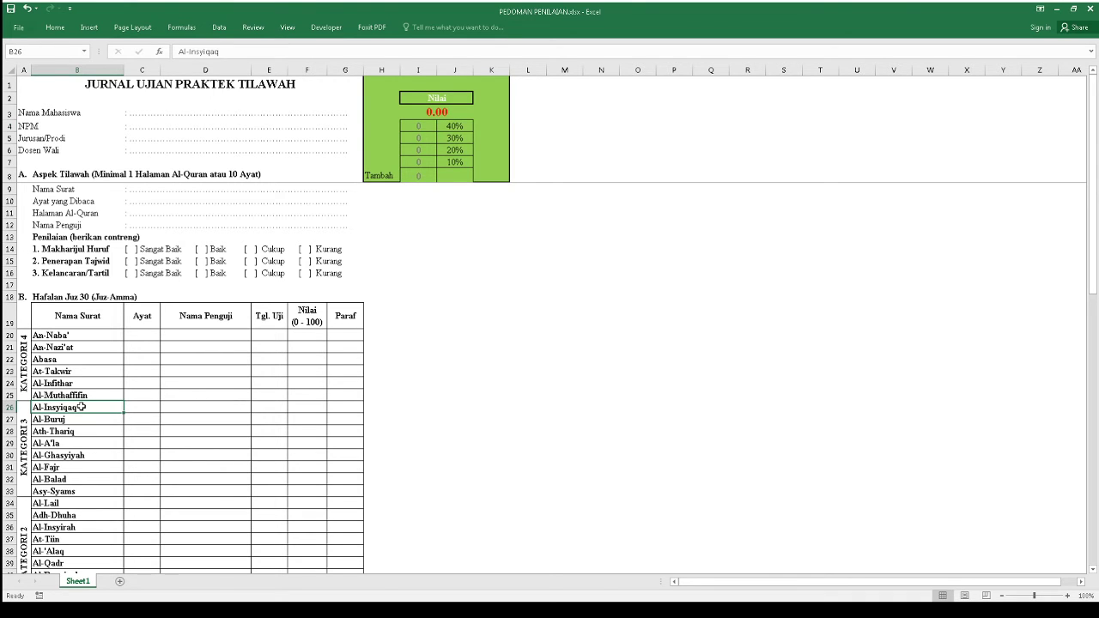
left_click(468, 137)
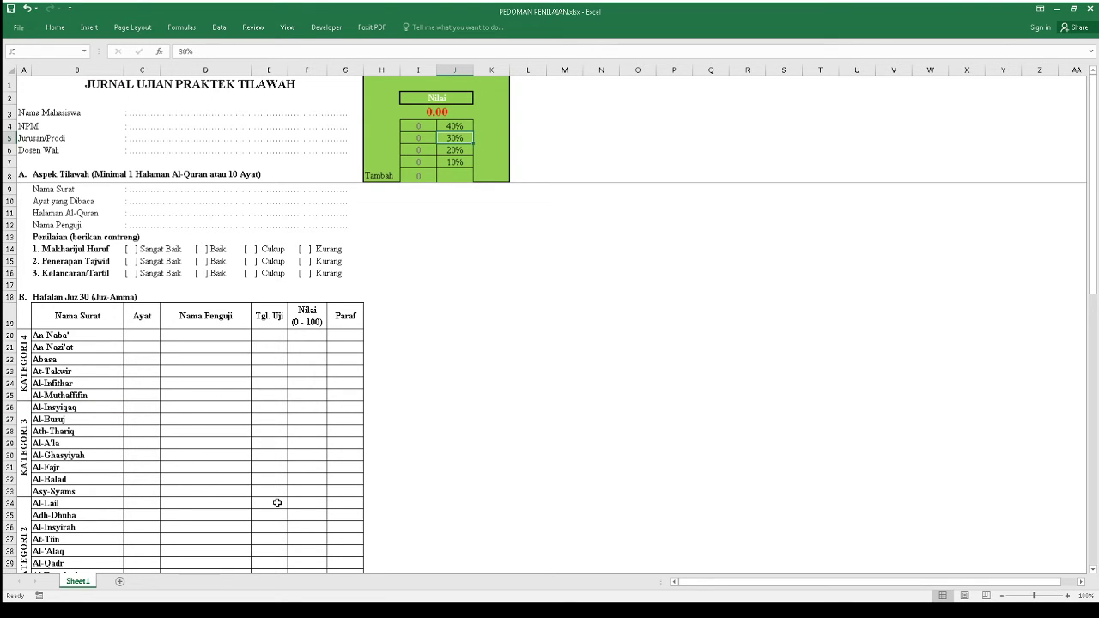
left_click(454, 151)
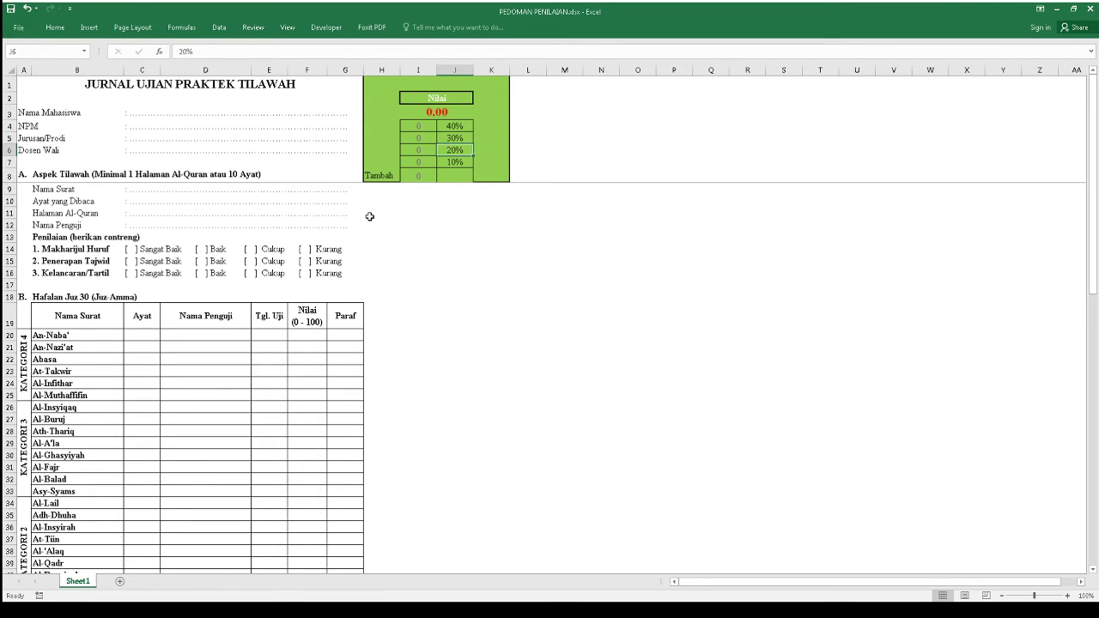
scroll(248, 450, "down", 5)
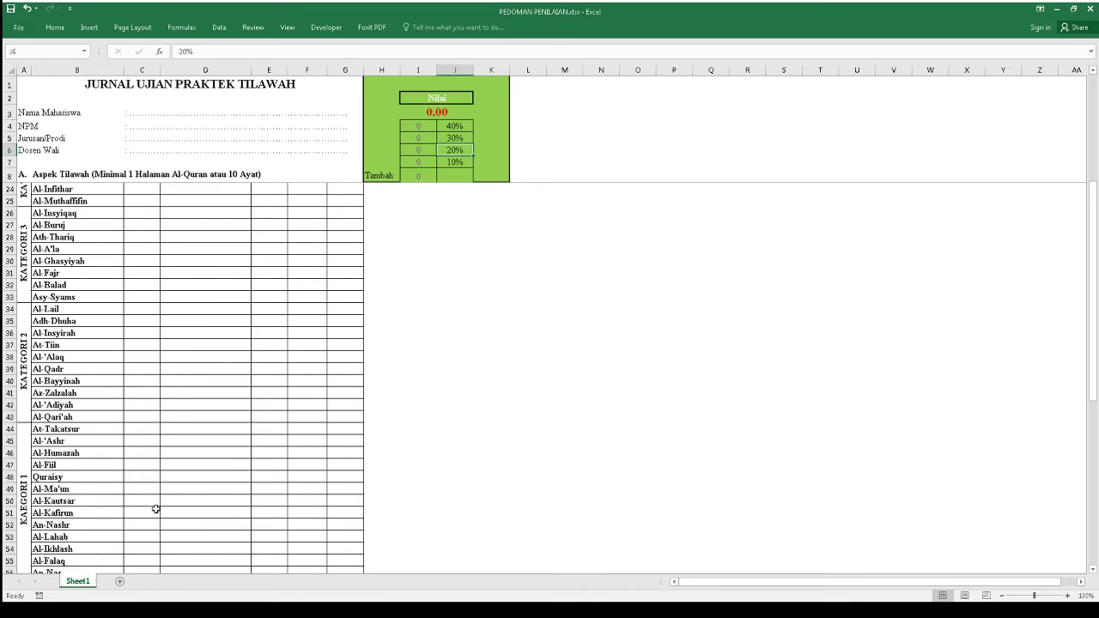
left_click(454, 162)
scroll(234, 415, "down", 2)
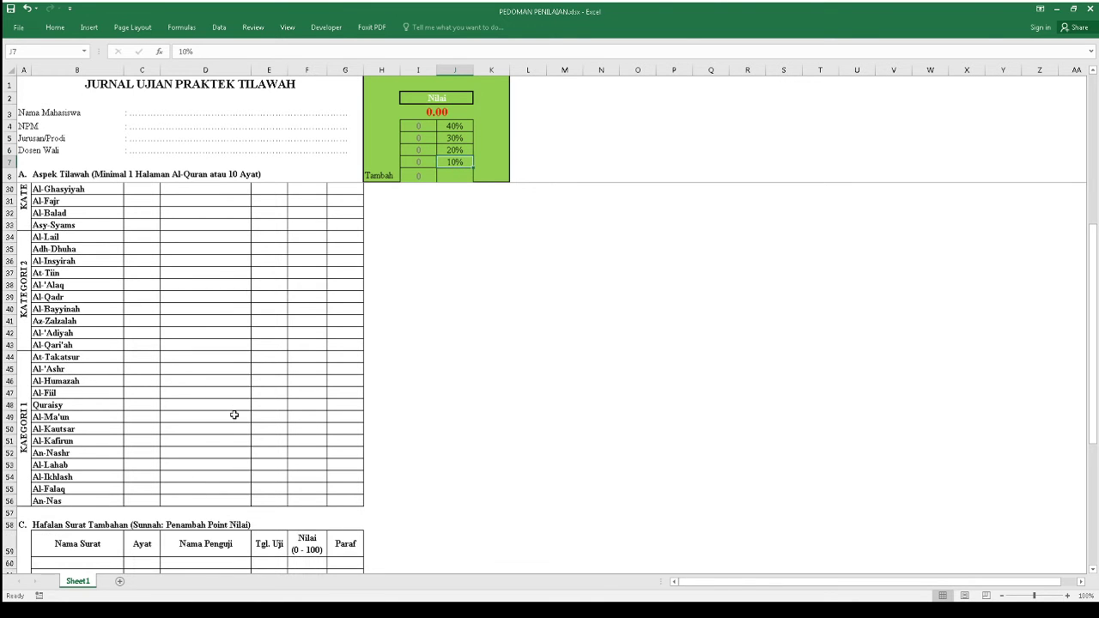
Enter a score of 90 for At-Takatsur in the Nilai column.
left_click(270, 359)
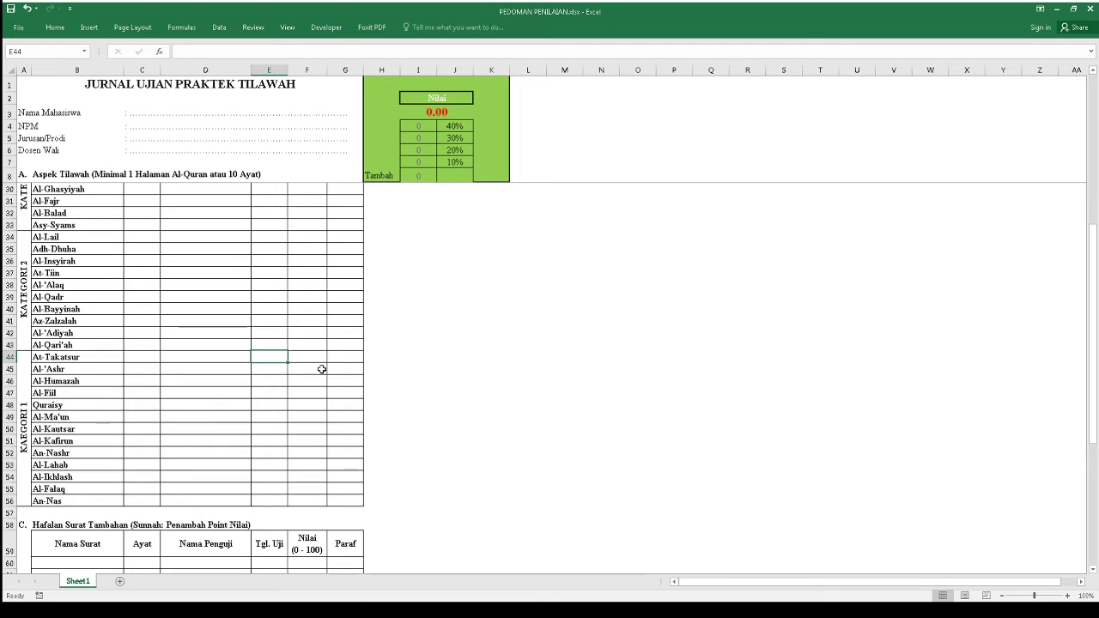
key("Right")
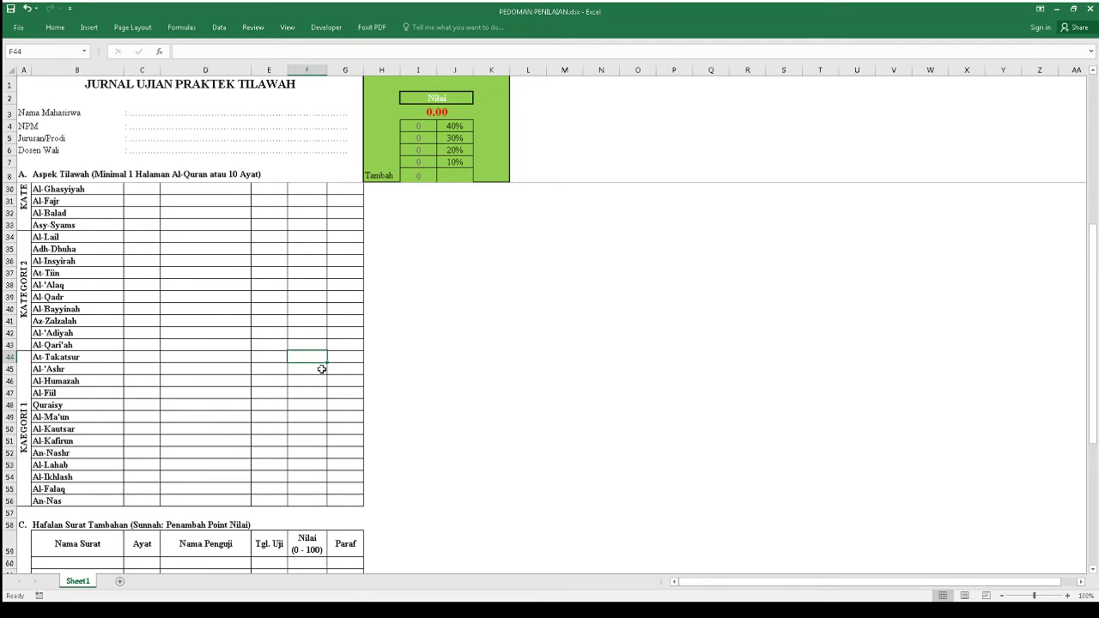
type("90")
key("Return")
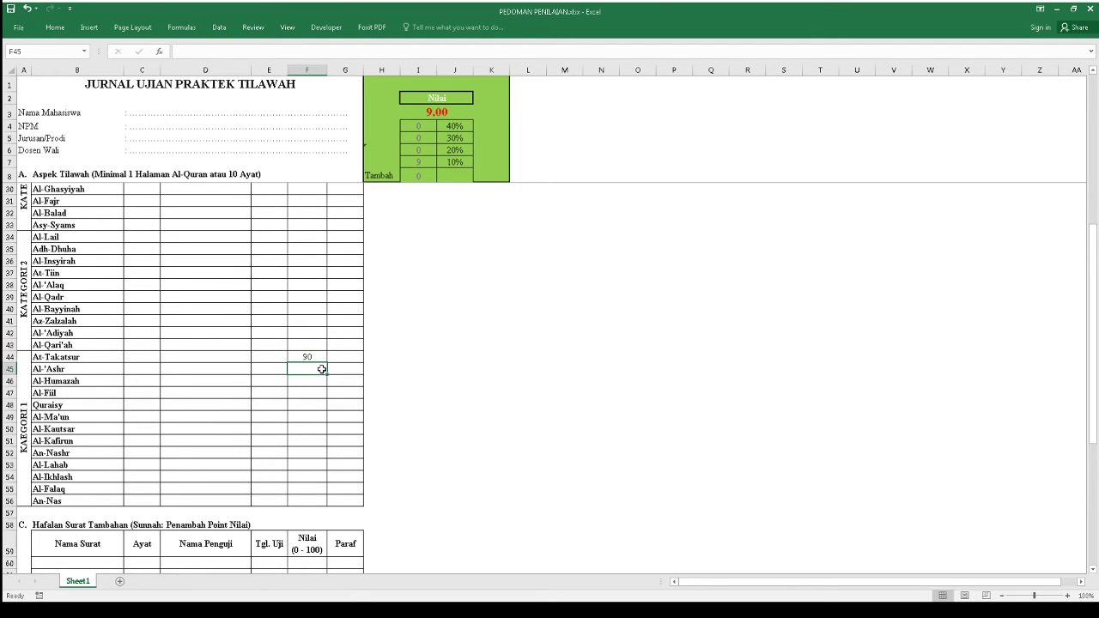
Copy the At-Takatsur score to the Nilai cells of the surahs from Al-'Ashr to An-Nas.
key("Up")
key("ctrl+c")
key("Down")
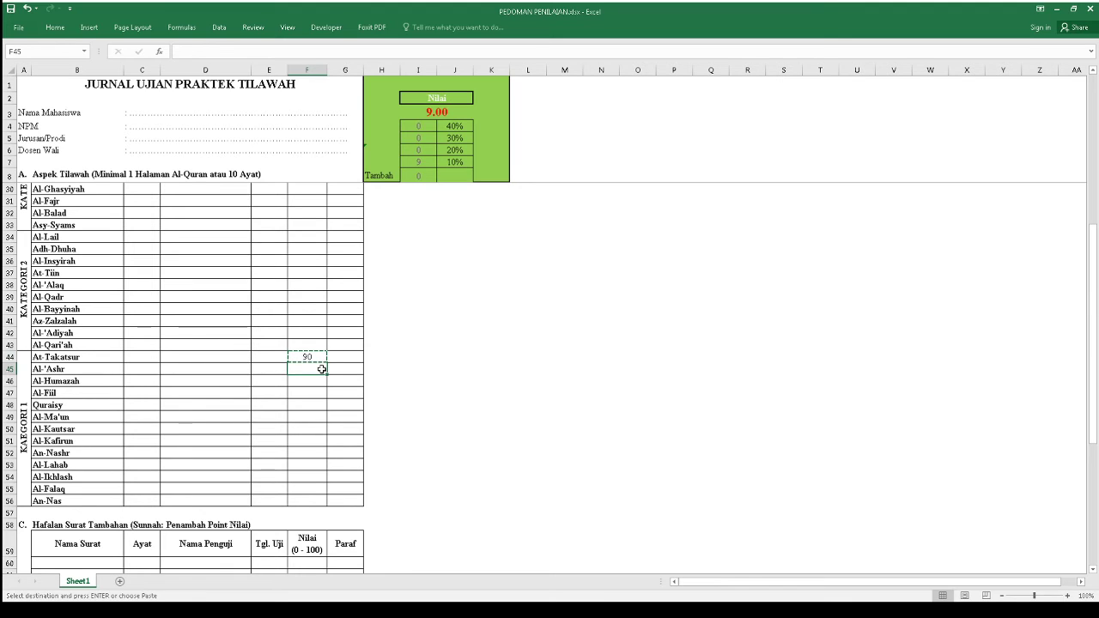
key("shift+Down")
key("shift+Down")
key("shift+Down")
key("shift+Down")
key("shift+Down")
key("shift+Down")
key("shift+Down")
key("shift+Down")
key("shift+Down")
key("shift+Down")
key("shift+Down")
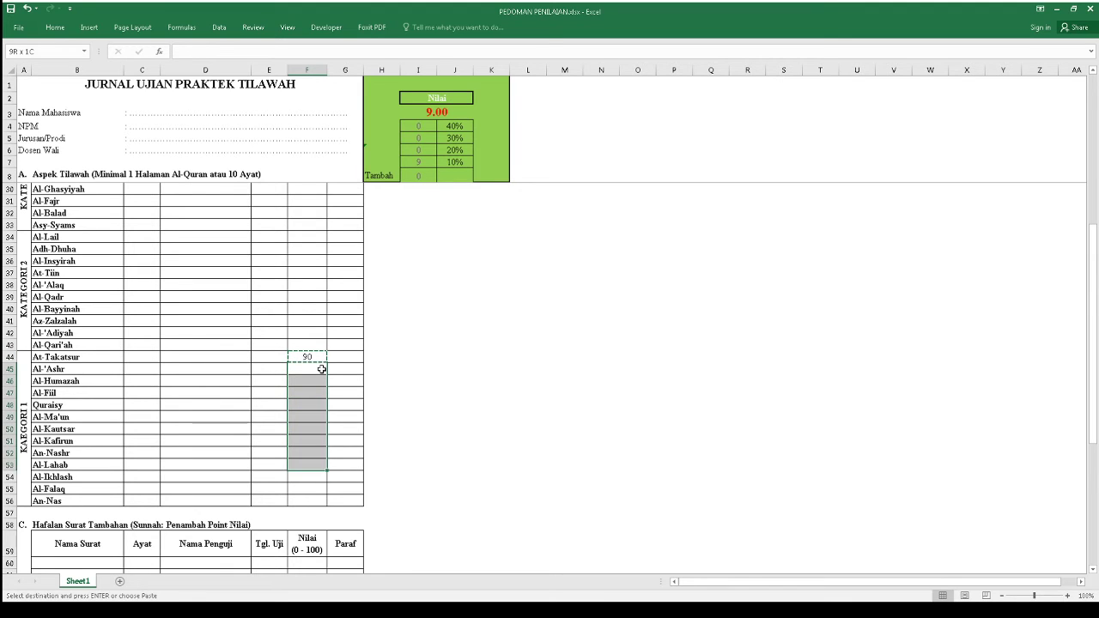
key("Return")
key("Up")
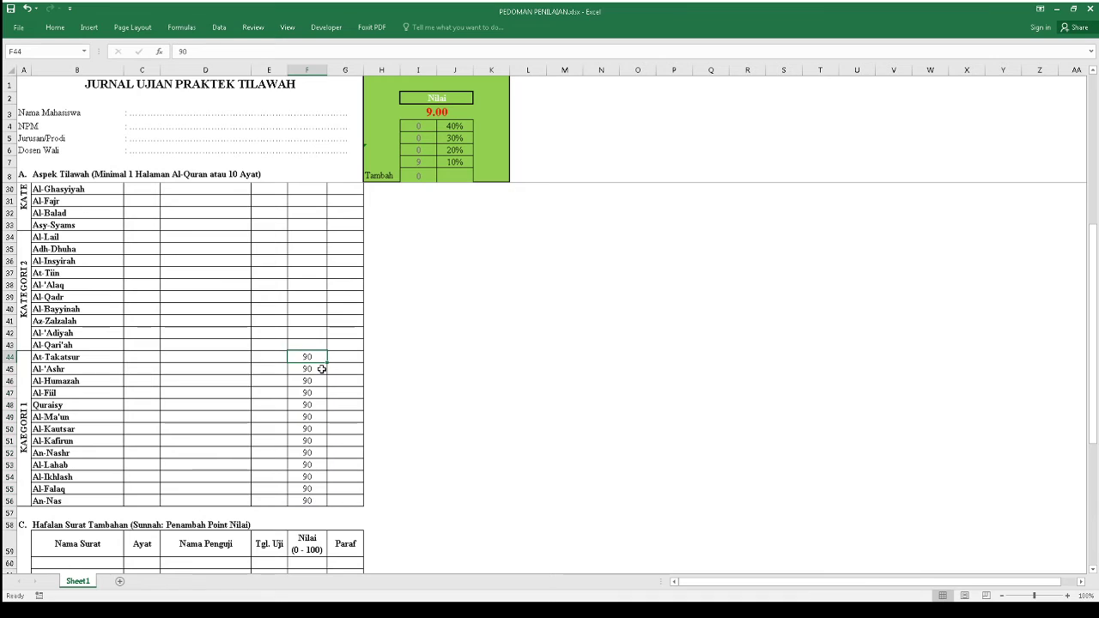
Review the scores from At-Takatsur to An-Nas and inspect the final score formula in the green Nilai box.
left_click(307, 443)
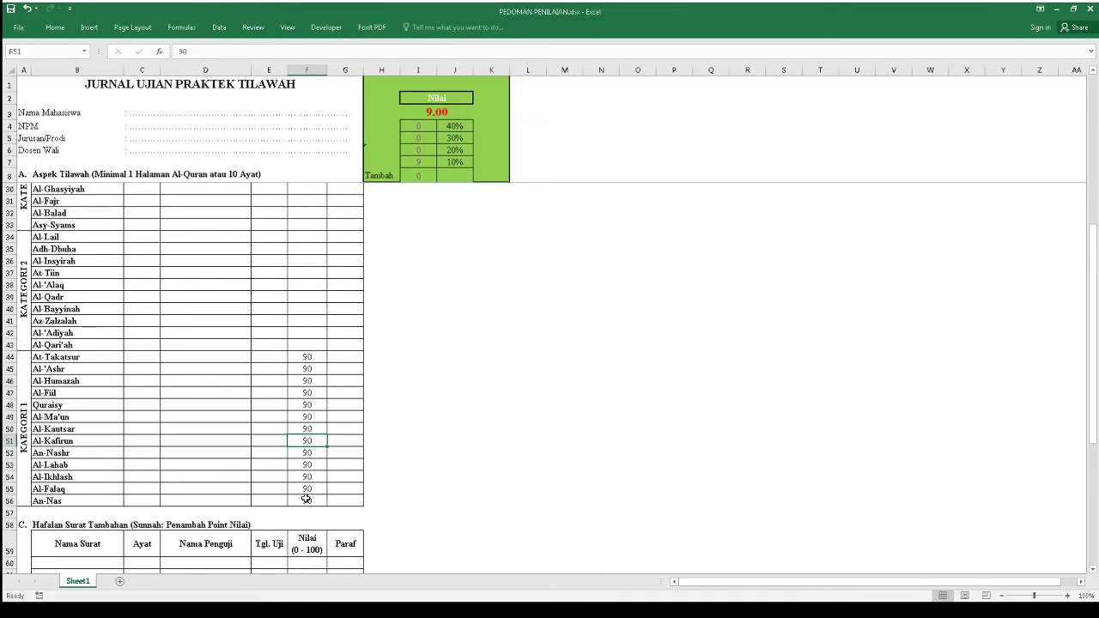
left_click_drag(305, 505, 306, 358)
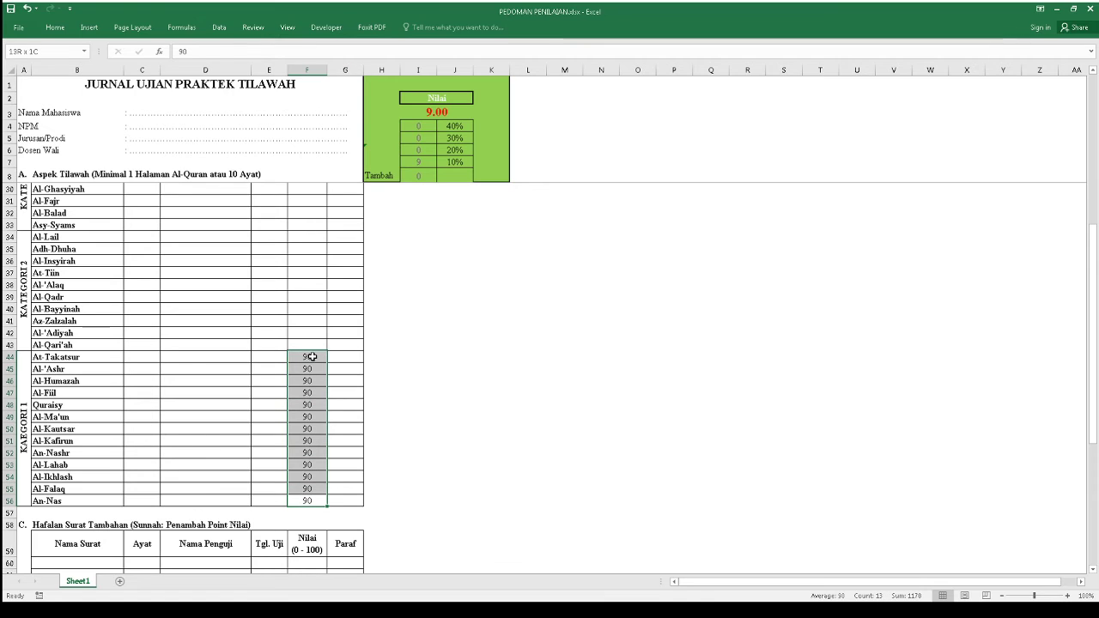
left_click(57, 431)
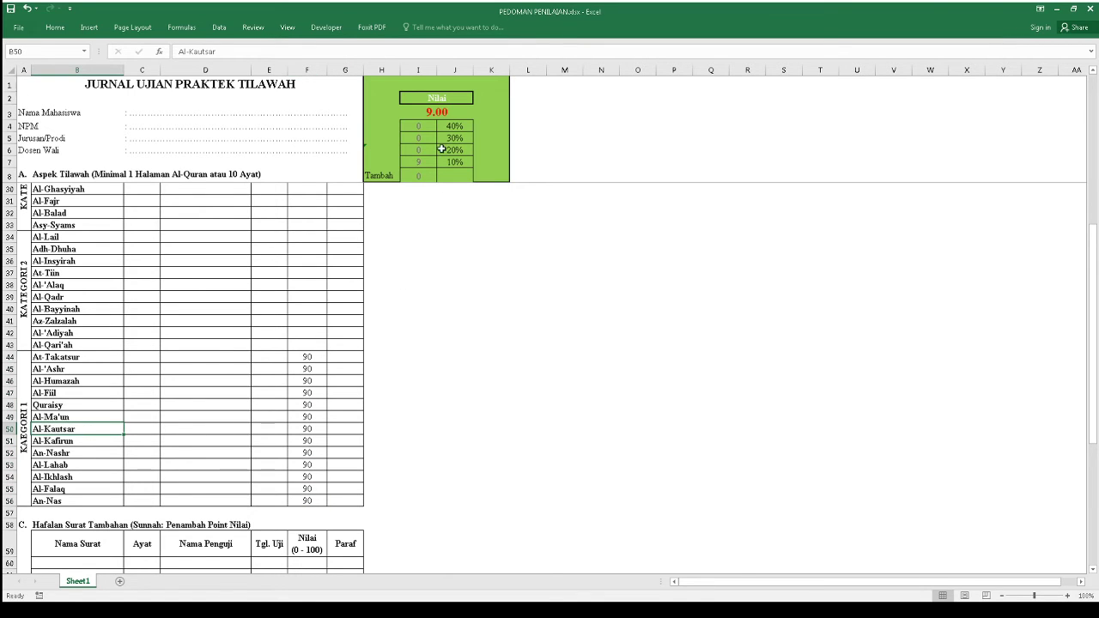
left_click(447, 111)
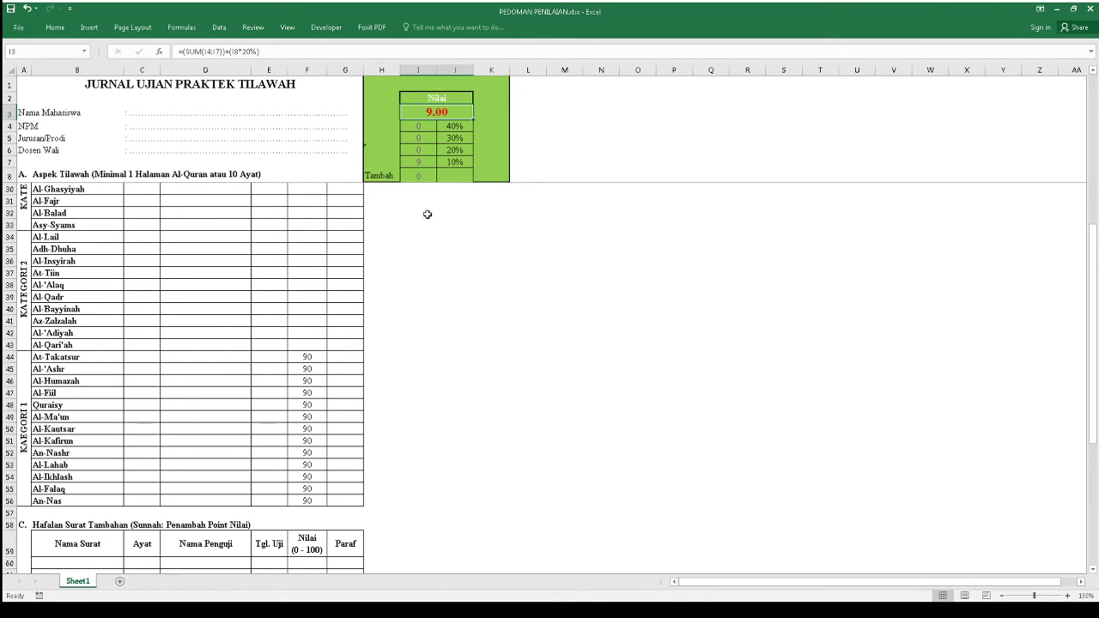
scroll(438, 122, "up", 3)
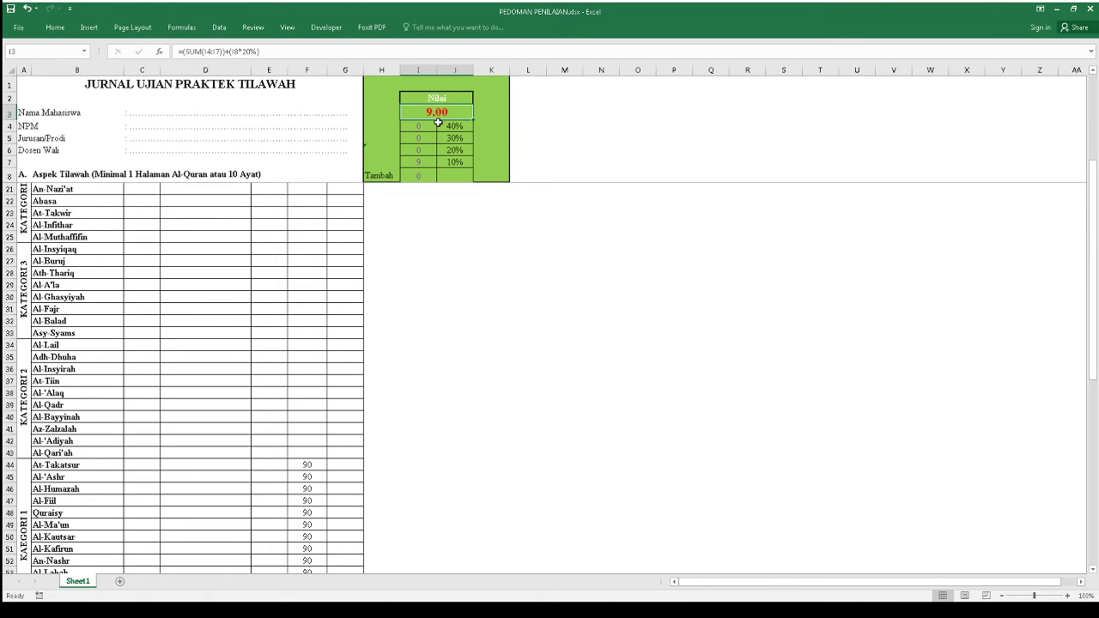
scroll(438, 123, "up", 4)
scroll(435, 238, "down", 6)
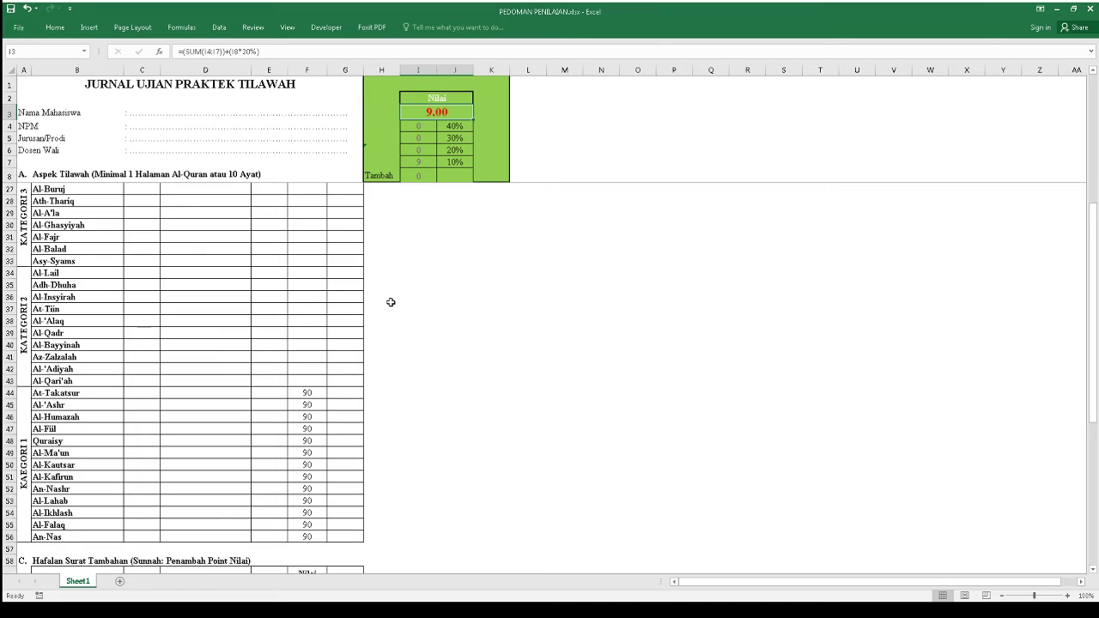
Enter a score of 90 for Al-Qari'ah in the Nilai column and check the final score cell.
left_click(319, 377)
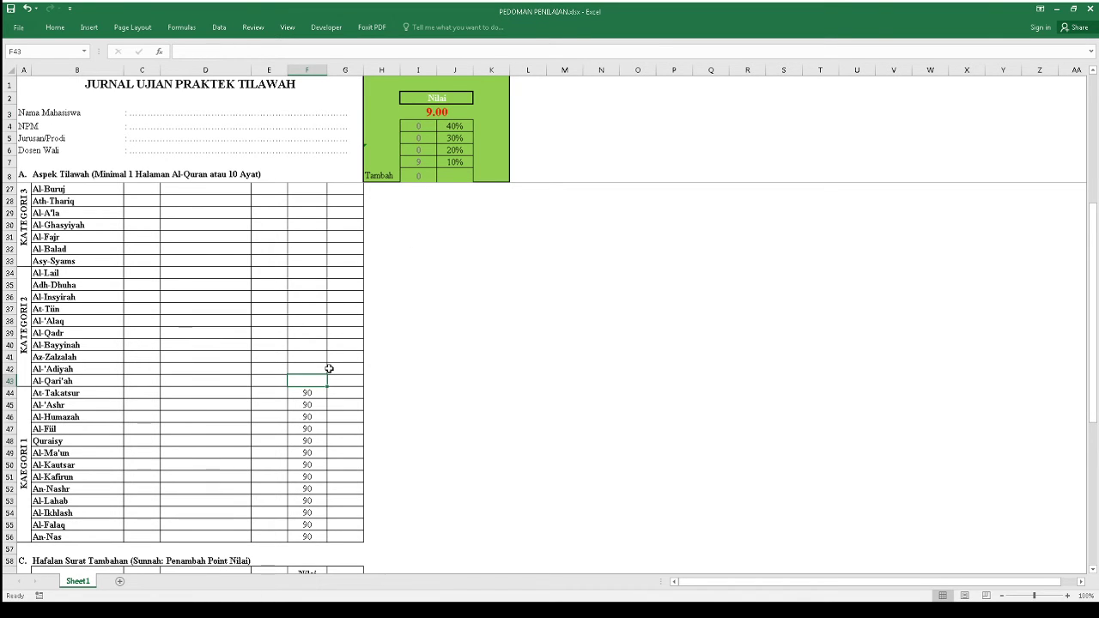
type("90")
key("Return")
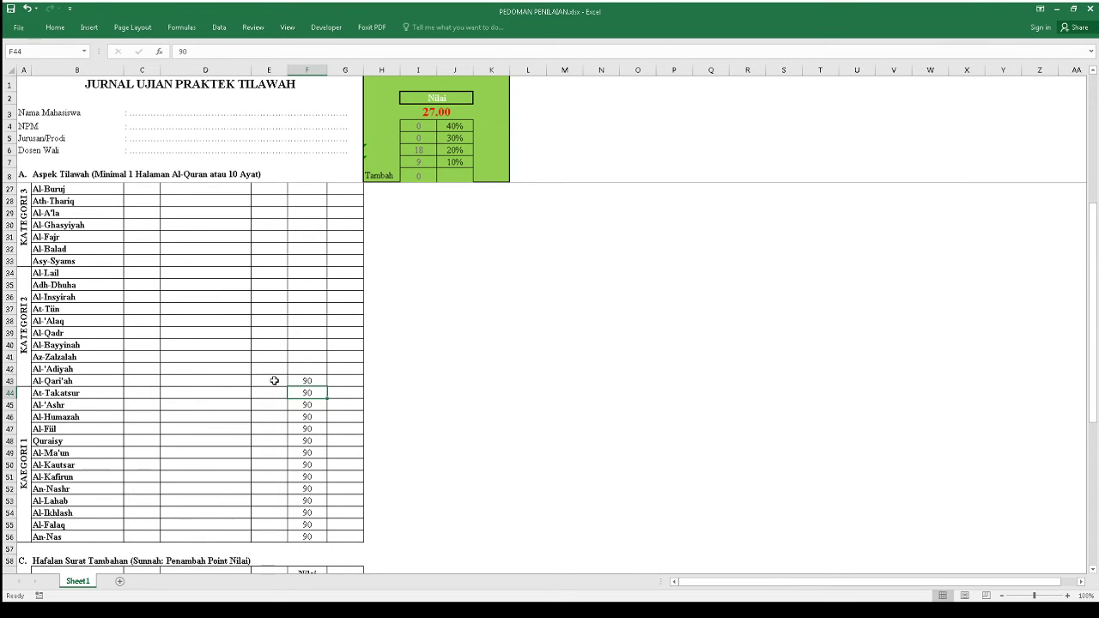
left_click(312, 379)
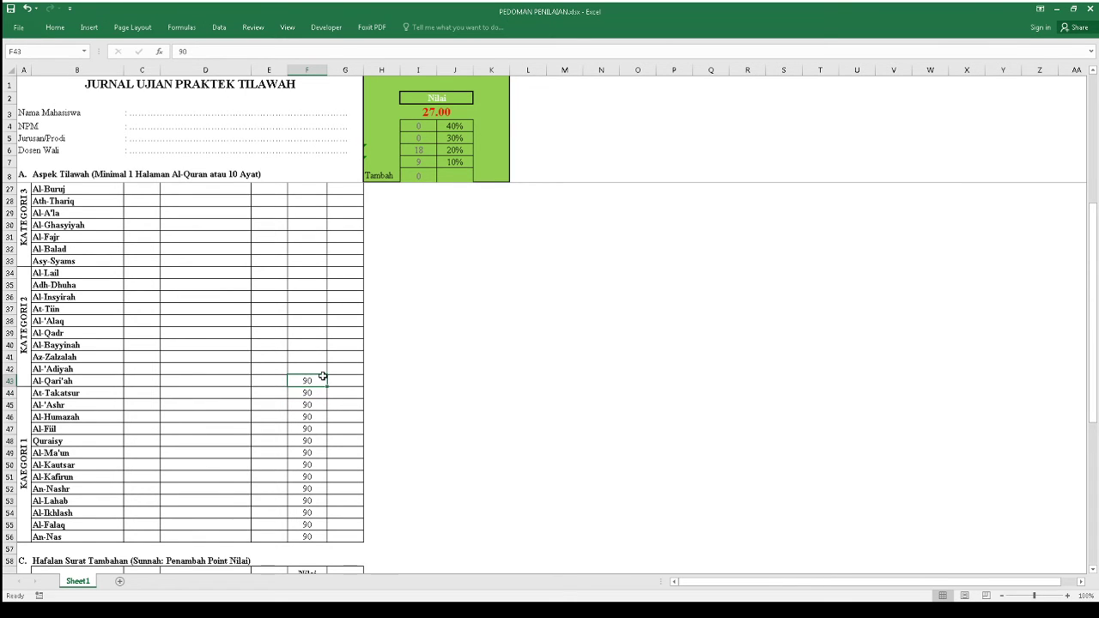
left_click(437, 113)
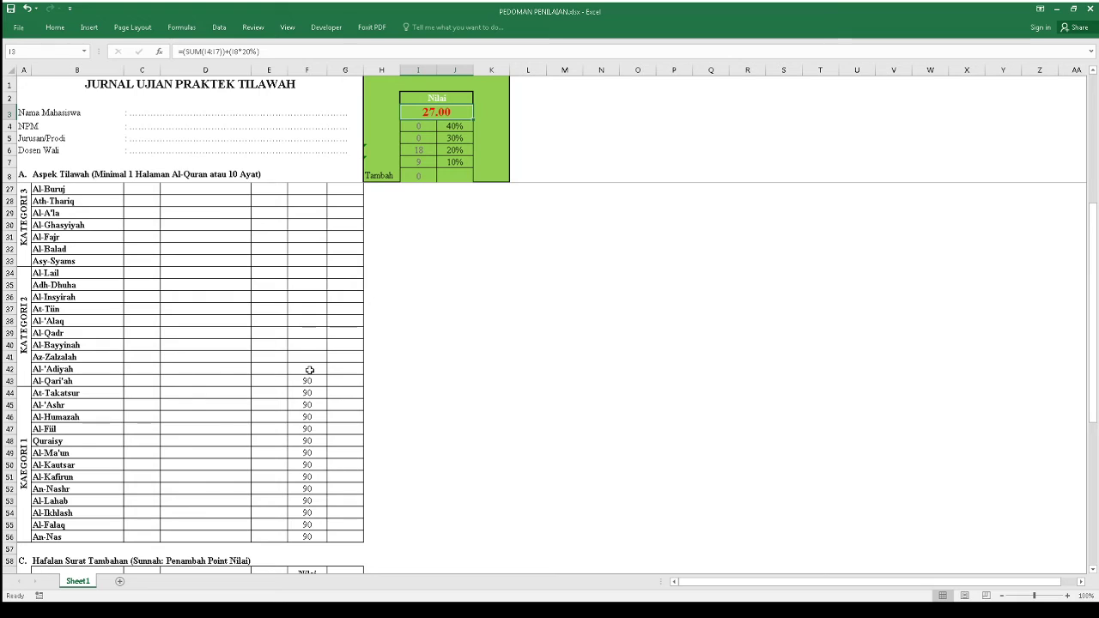
Enter a score of 70 for Al-'Adiyah in the Nilai column.
left_click(312, 401)
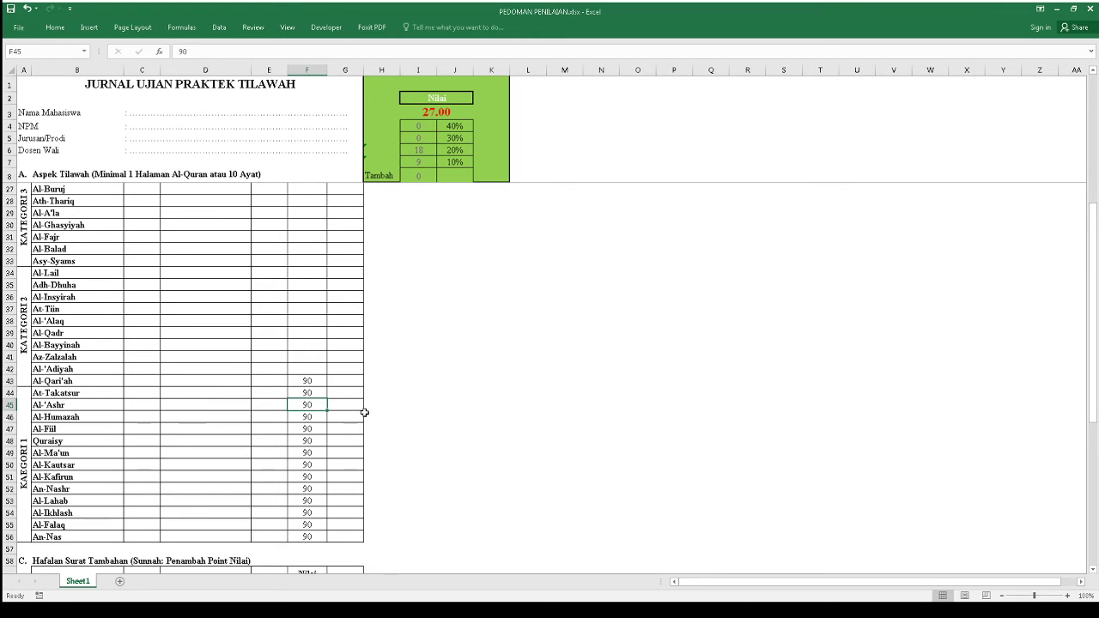
key("Up")
key("Up")
key("Up")
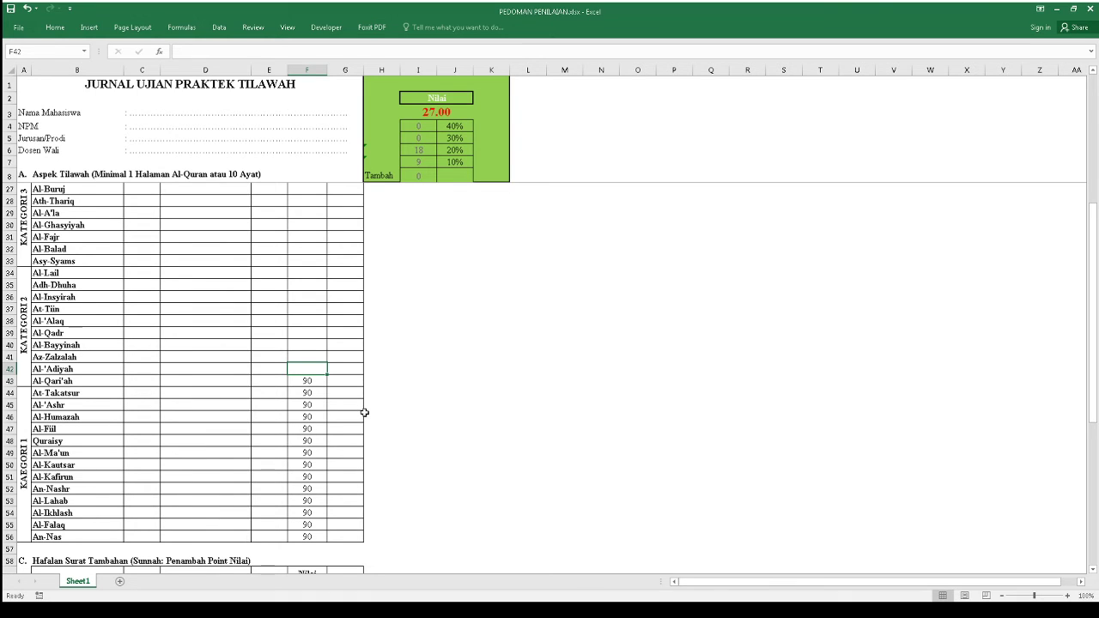
type("70")
key("Return")
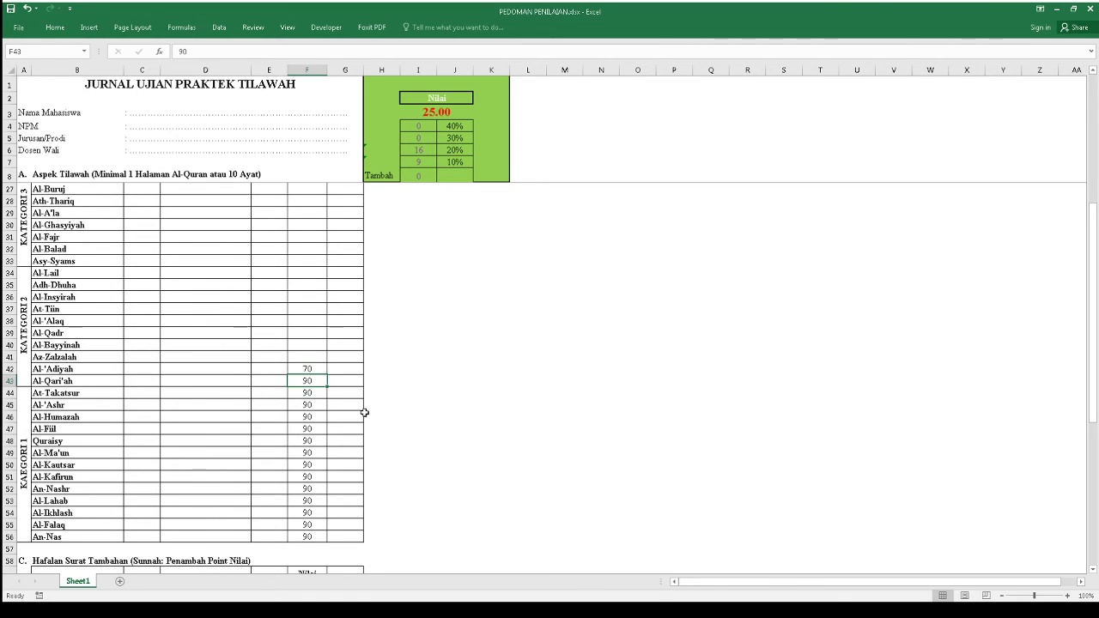
Enter a score of 60 for Az-Zalzalah in the Nilai column.
key("Up")
key("Up")
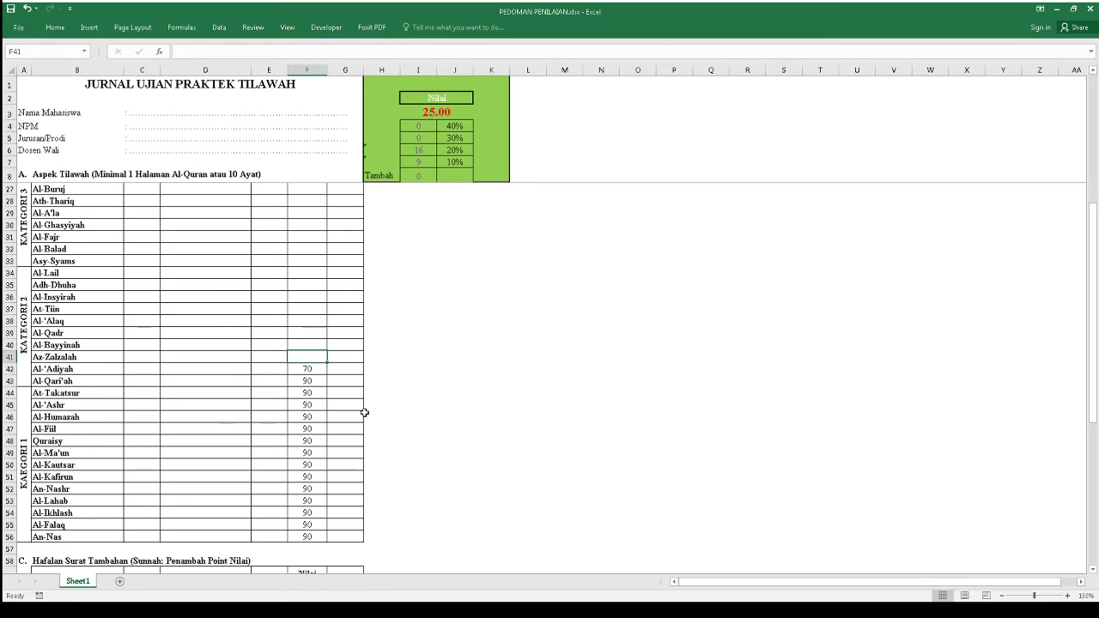
type("60")
key("Return")
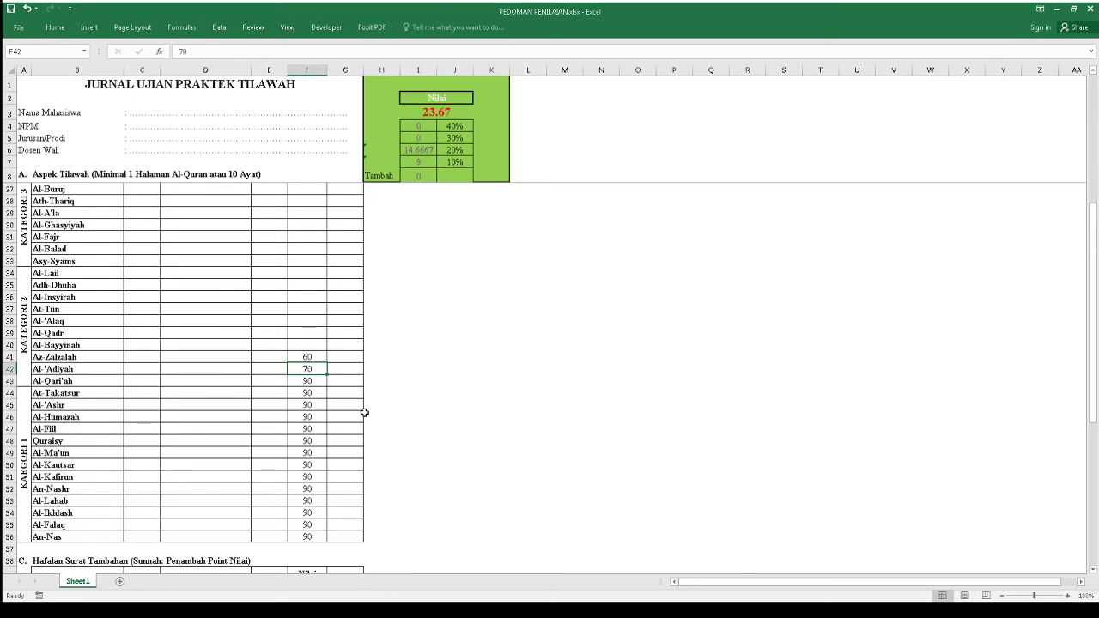
Enter a score of 90 for both Adh-Dhuha and Al-Insyirah in the Nilai column.
key("Up")
key("Up")
key("Up")
key("Up")
key("Up")
key("Up")
key("Up")
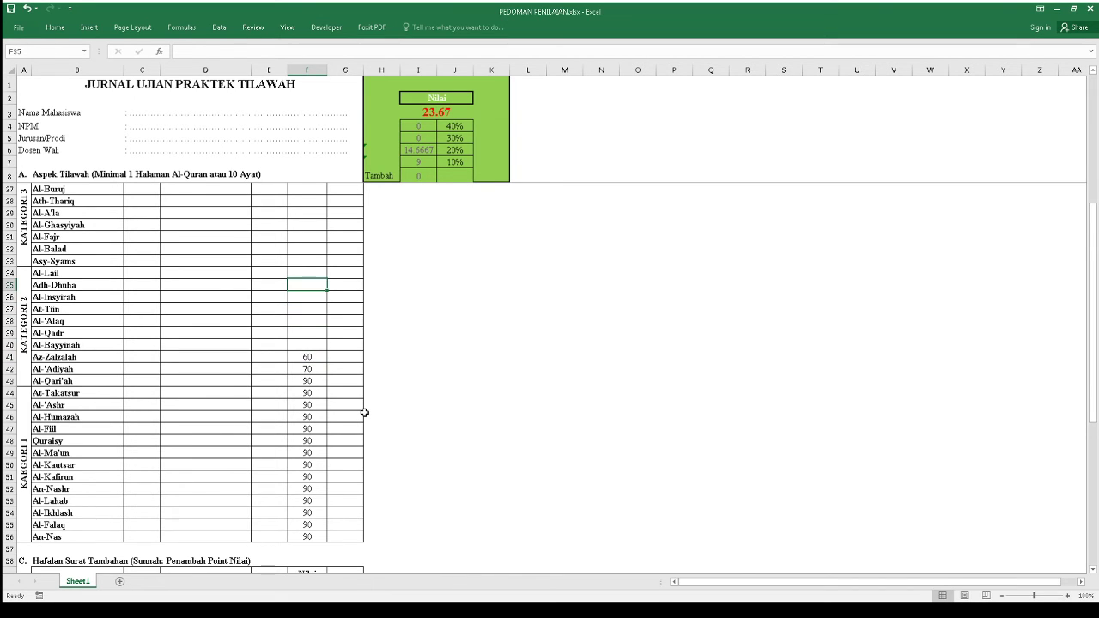
type("90")
key("Return")
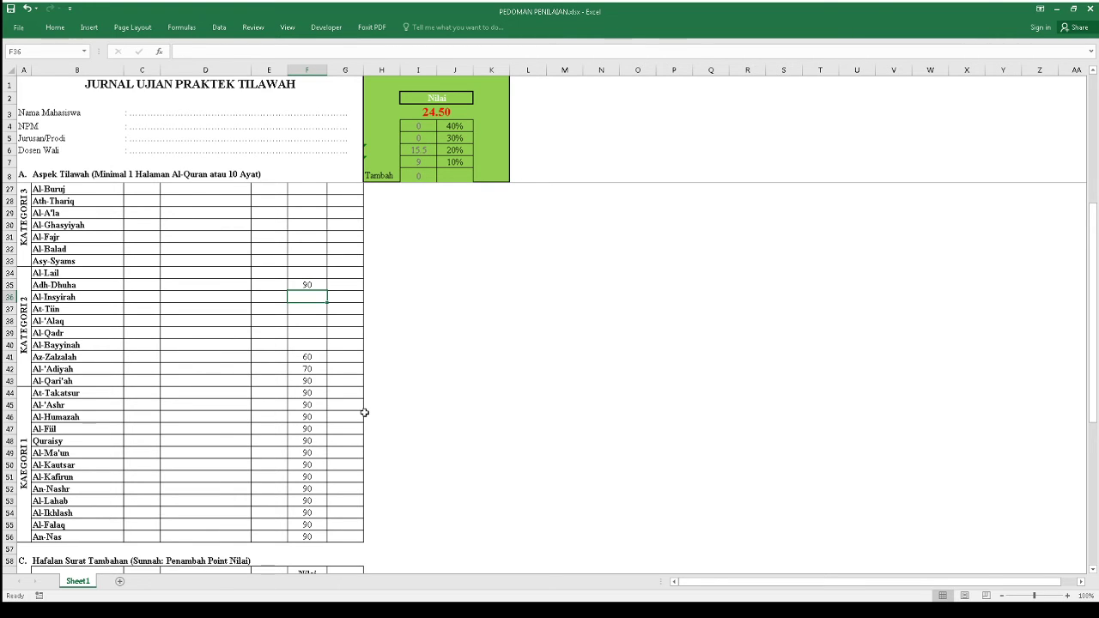
type("90")
key("Return")
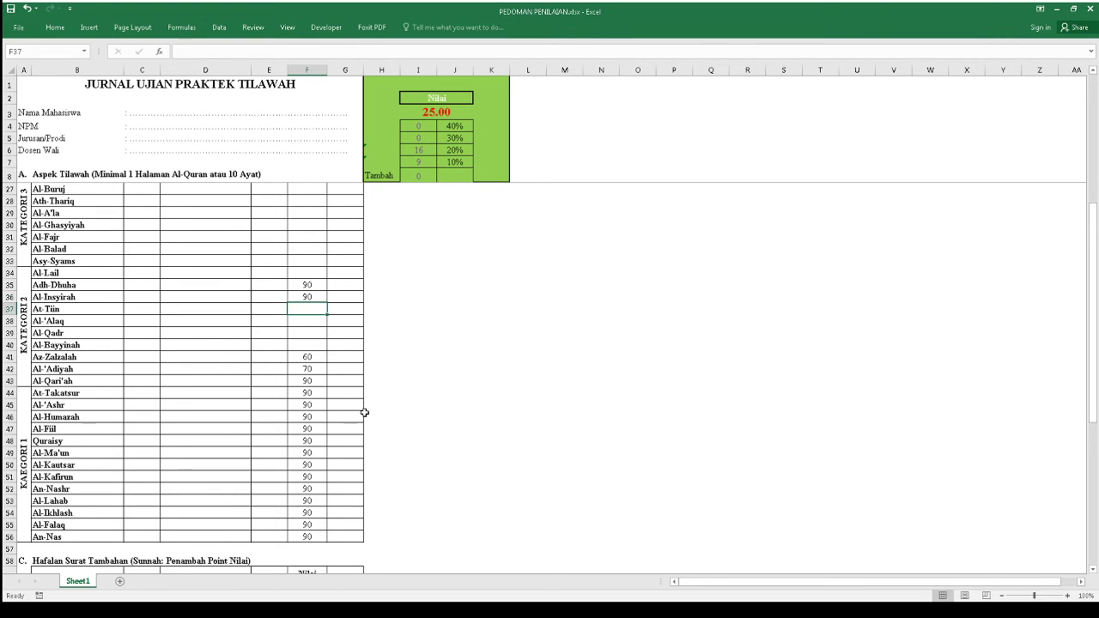
Look over the Nilai cells of the Kategori 2 surahs.
key("Up")
key("Up")
key("Up")
key("Up")
key("Up")
key("Down")
key("Down")
key("Down")
key("Down")
key("Down")
key("Down")
key("Down")
Enter a score of 80 for Al-Insyiqaq in the Kategori 3 part of the Nilai column.
key("Up")
key("Up")
key("Up")
key("Up")
key("Up")
key("Up")
key("Up")
key("Up")
key("Up")
key("Up")
key("Up")
key("Up")
key("Up")
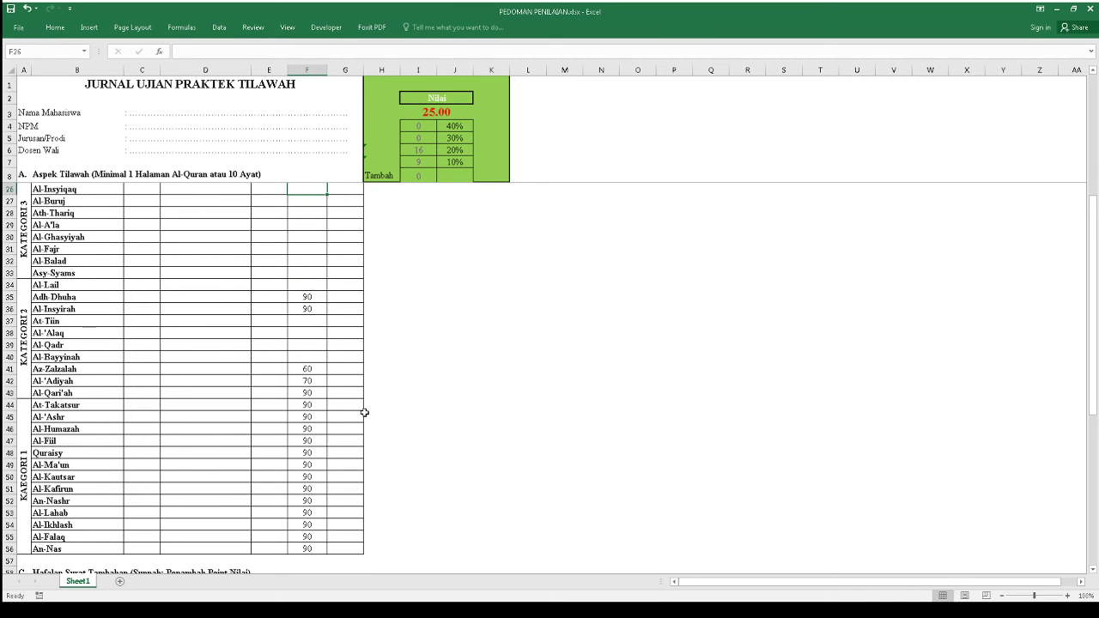
key("Up")
key("Up")
key("Down")
key("Down")
key("Down")
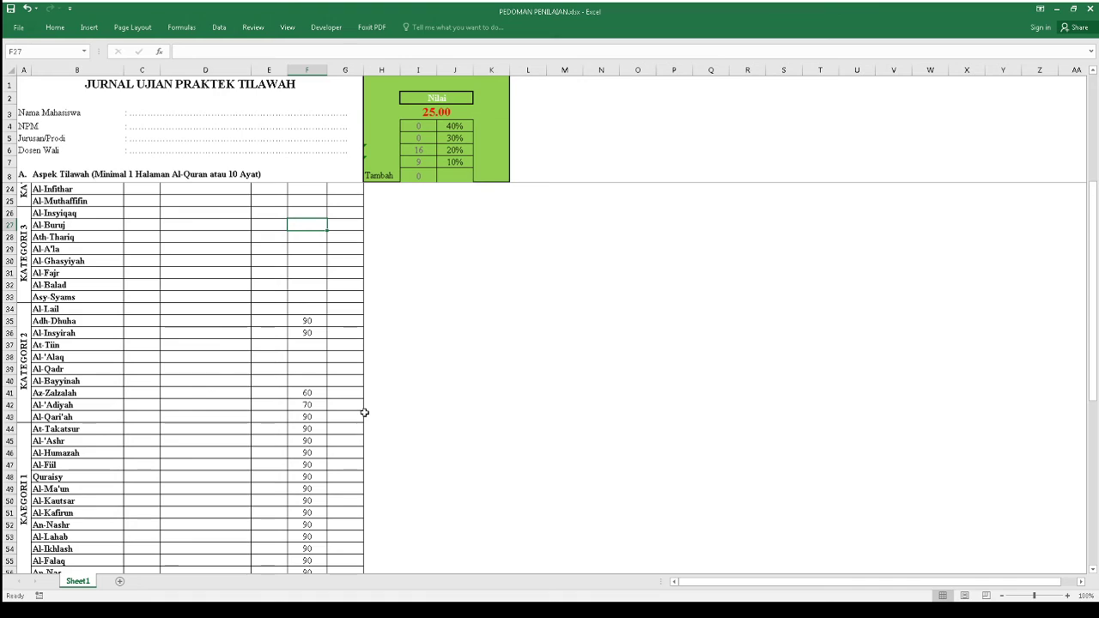
key("Up")
type("80")
key("ctrl+Return")
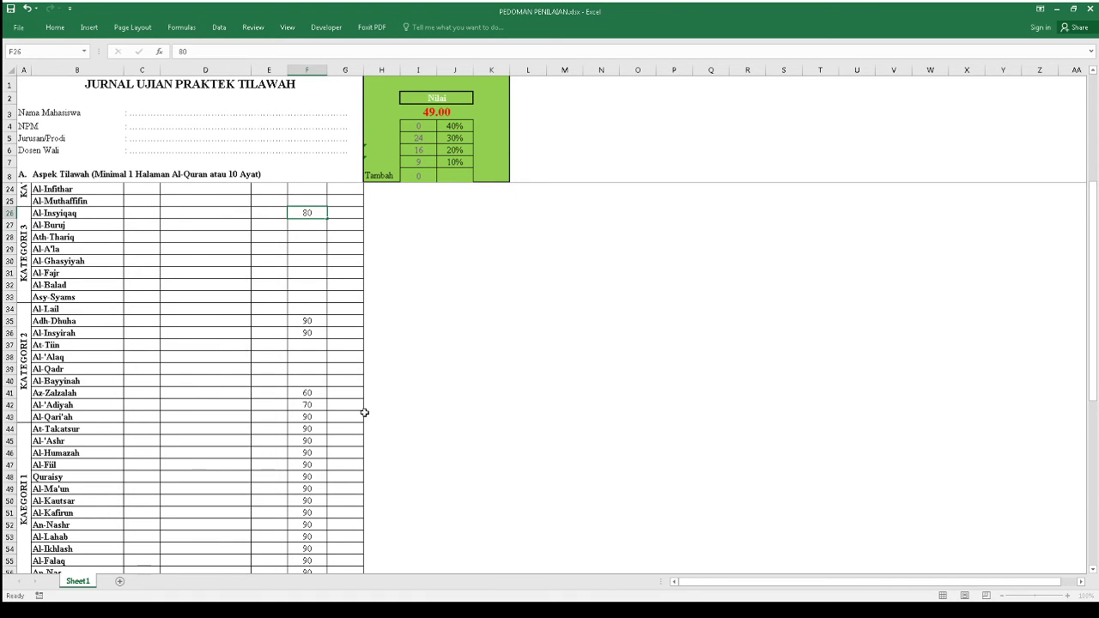
Enter scores of 90 for Ath-Thariq and 70 for Al-Fajr in the Nilai column.
key("Down")
key("Down")
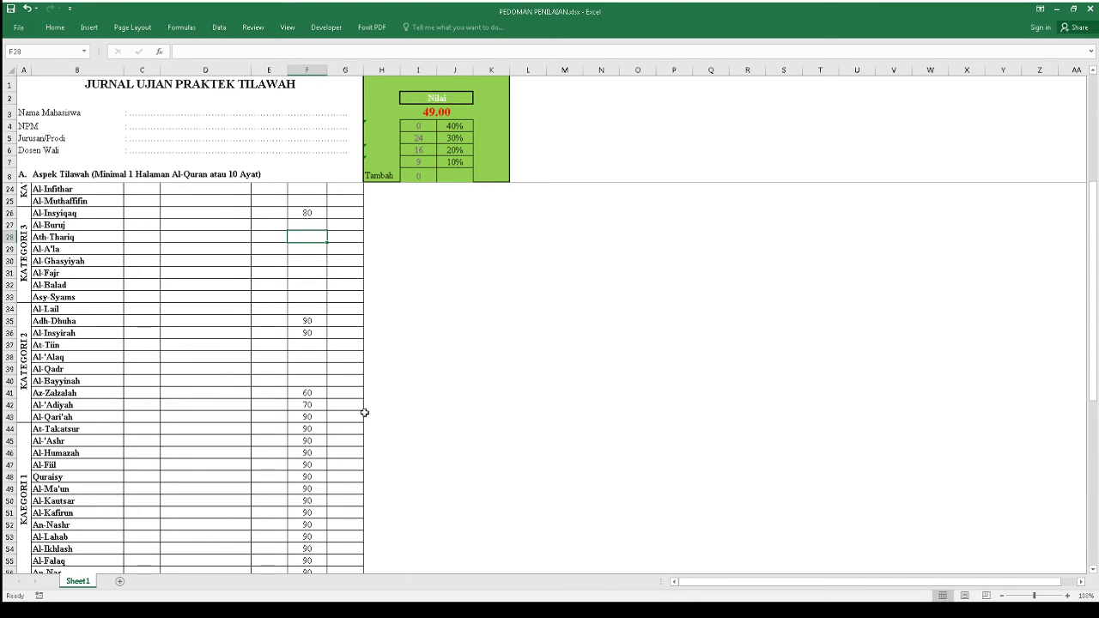
type("90")
key("ctrl+Return")
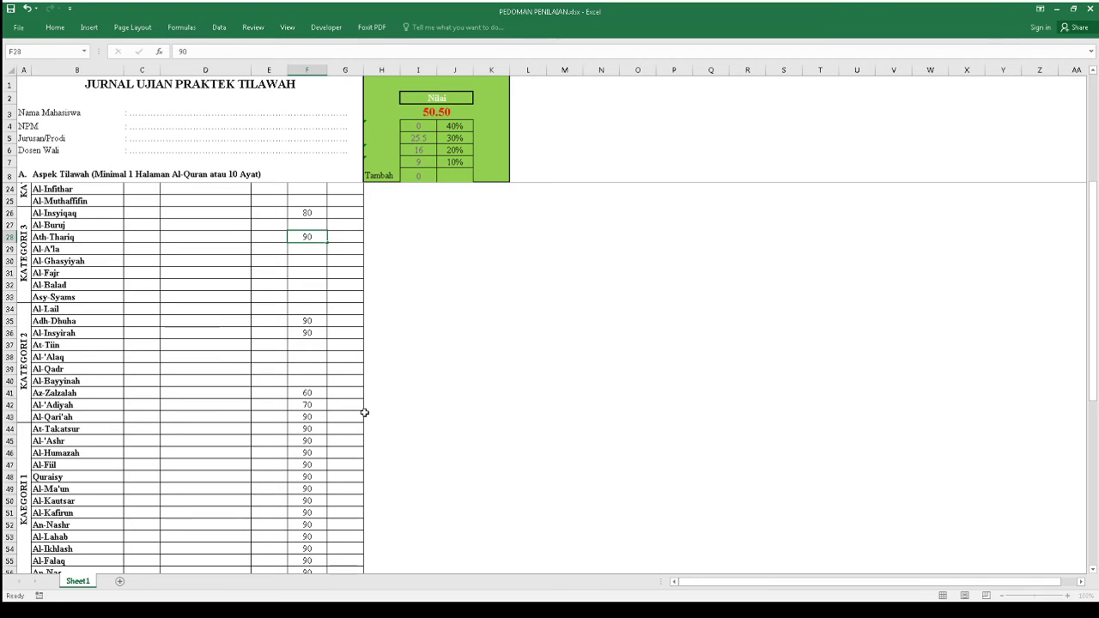
key("Down")
key("Down")
key("Down")
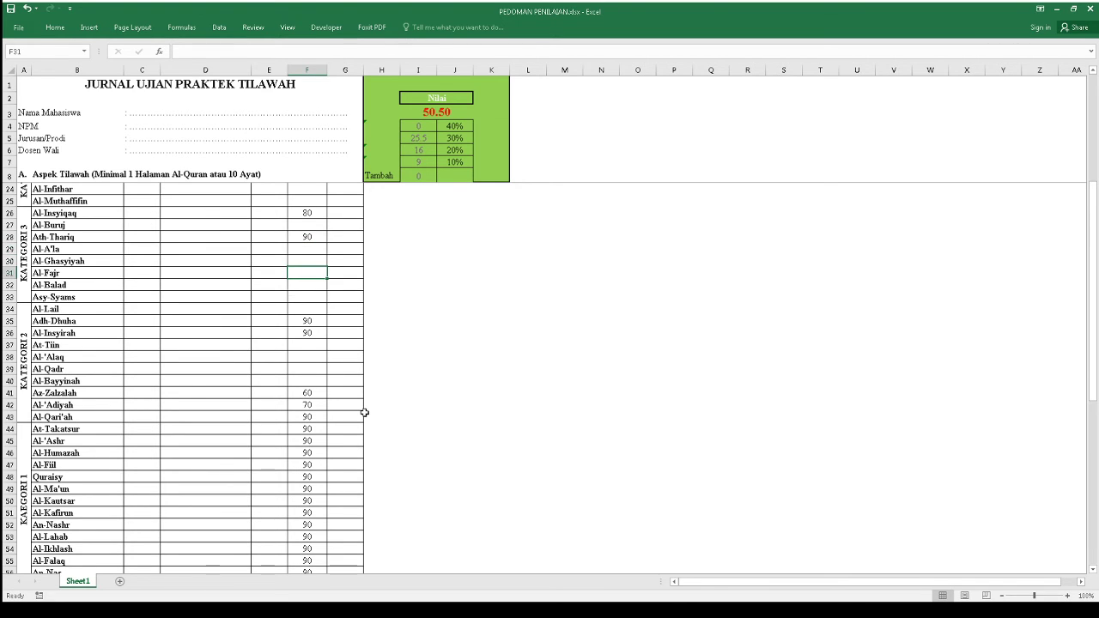
type("70")
key("Return")
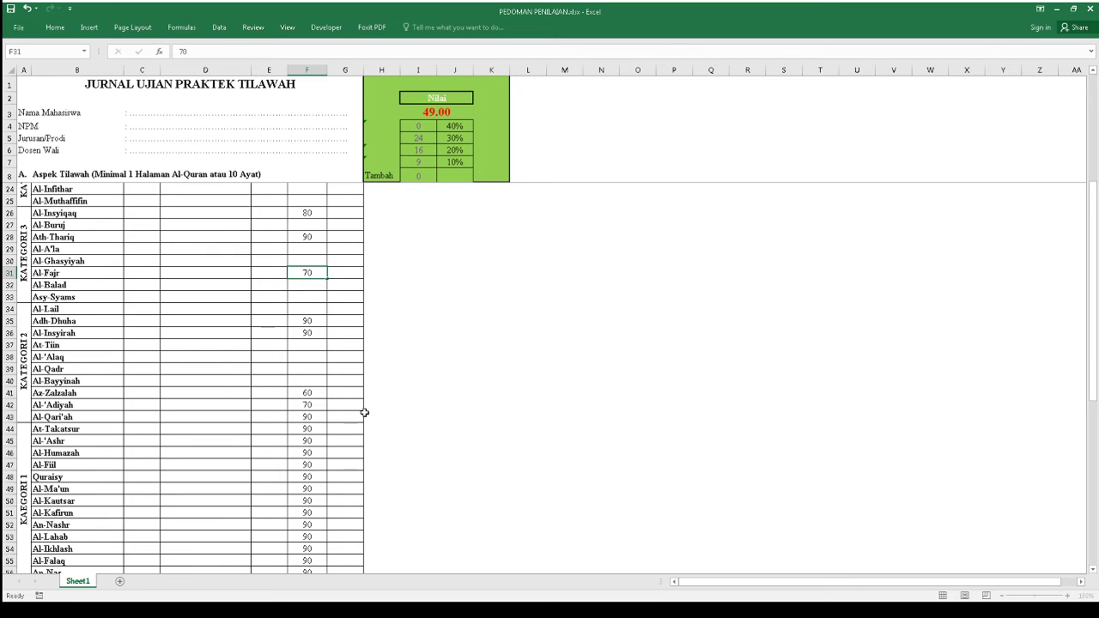
Enter a score of 90 for Al-Infithar in Kategori 4 and inspect the final score formula in the green Nilai box.
key("Up")
key("Up")
key("Up")
key("Up")
key("Up")
key("Up")
key("Up")
key("Up")
key("Up")
key("Up")
key("Up")
key("Up")
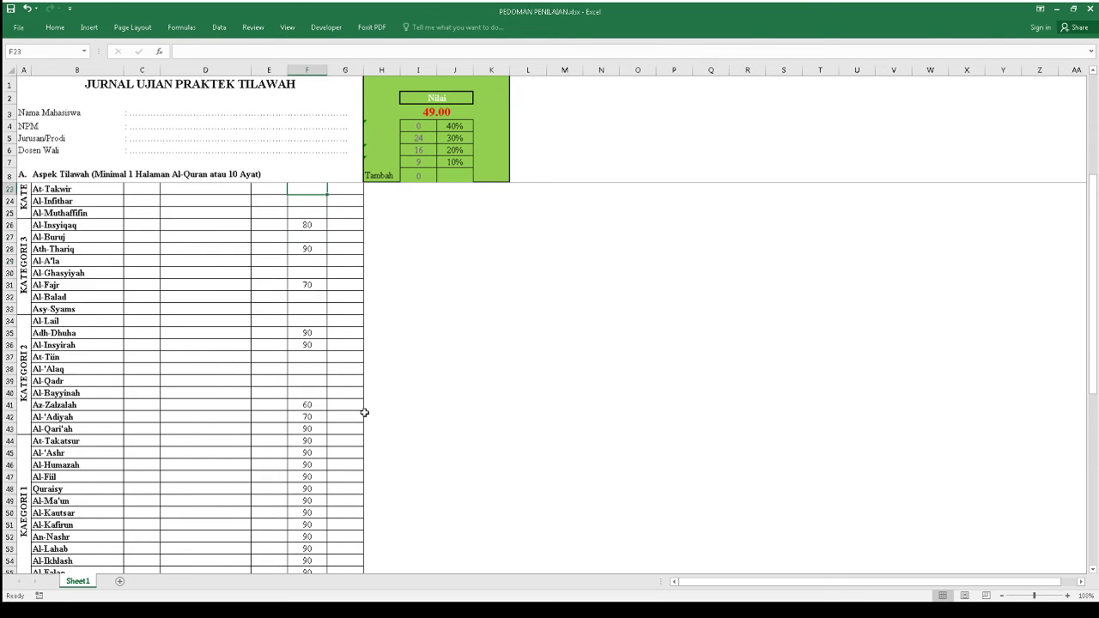
key("Down")
key("Down")
key("Down")
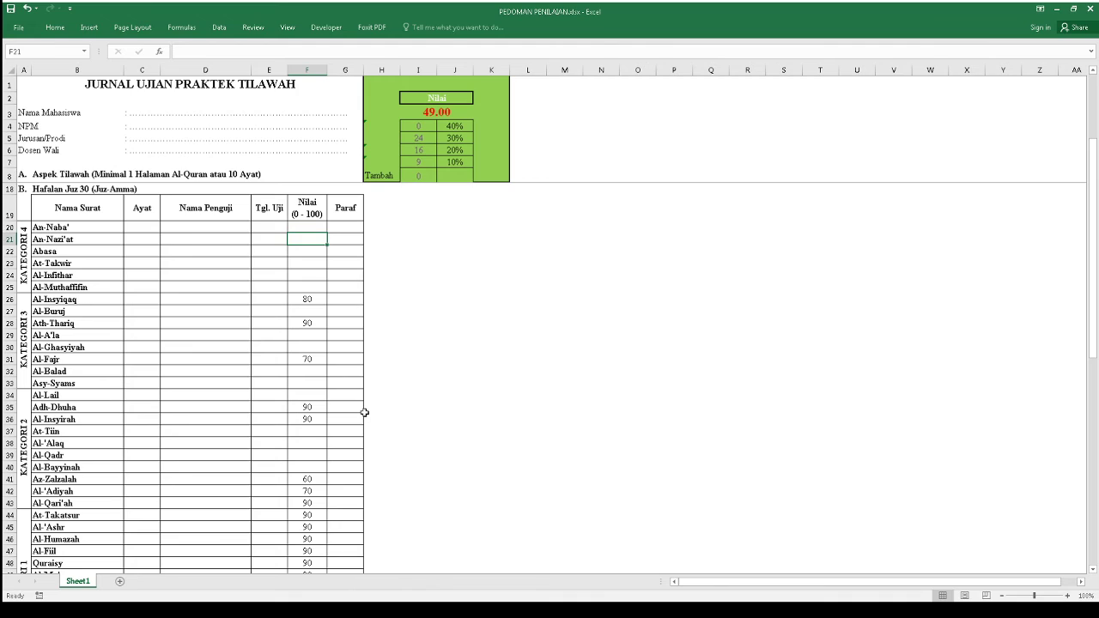
key("Down")
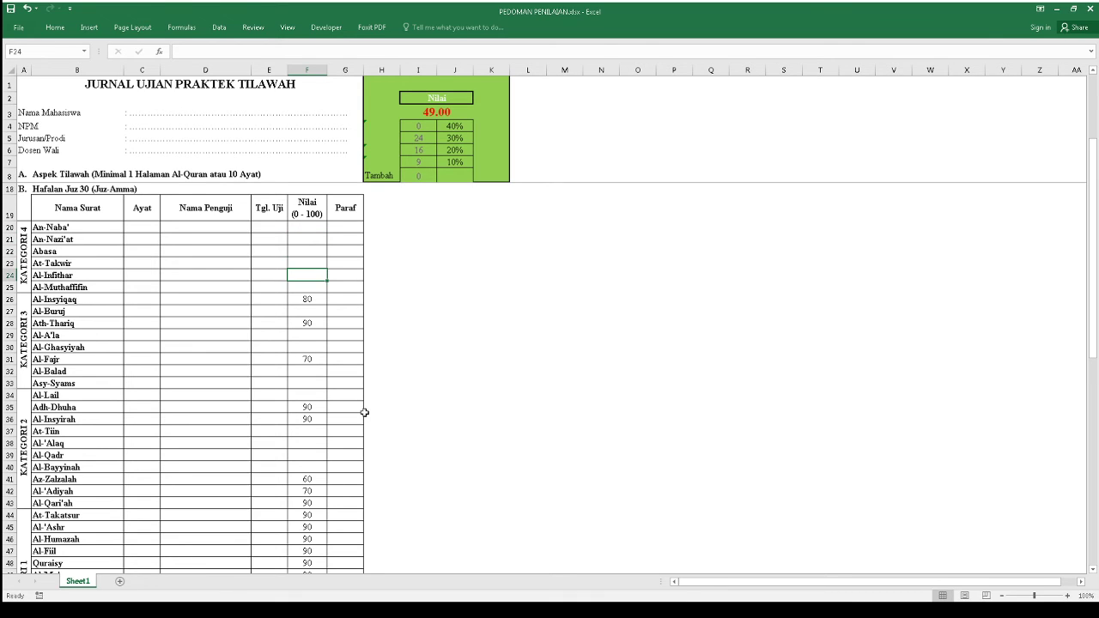
type("90")
key("Return")
key("Up")
left_click(442, 114)
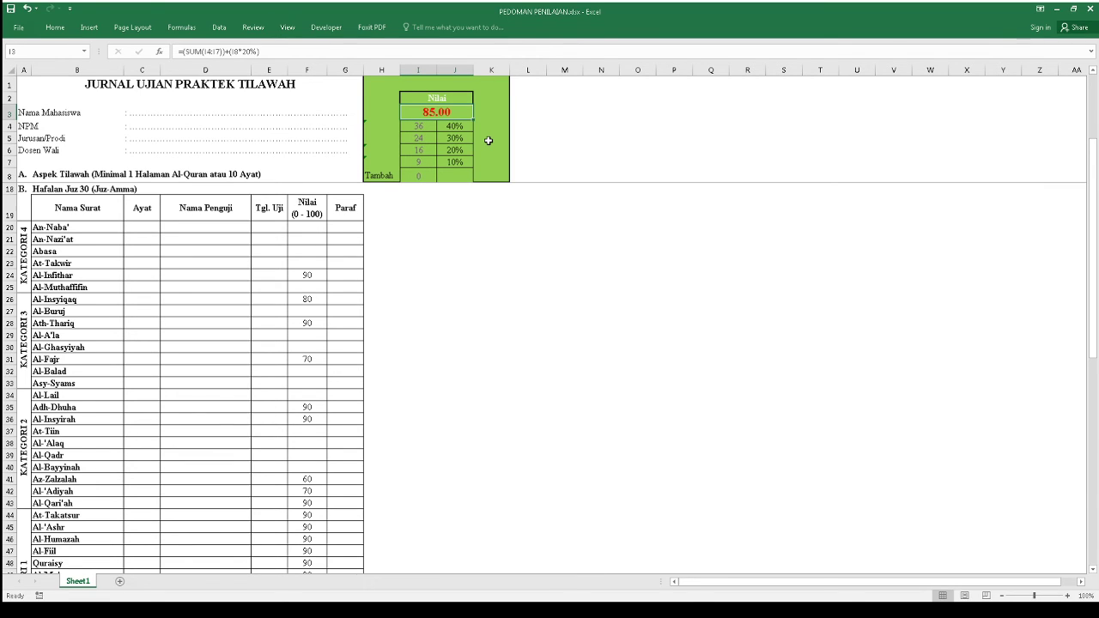
Clear the score of Al-Infithar from the Nilai column.
left_click(311, 274)
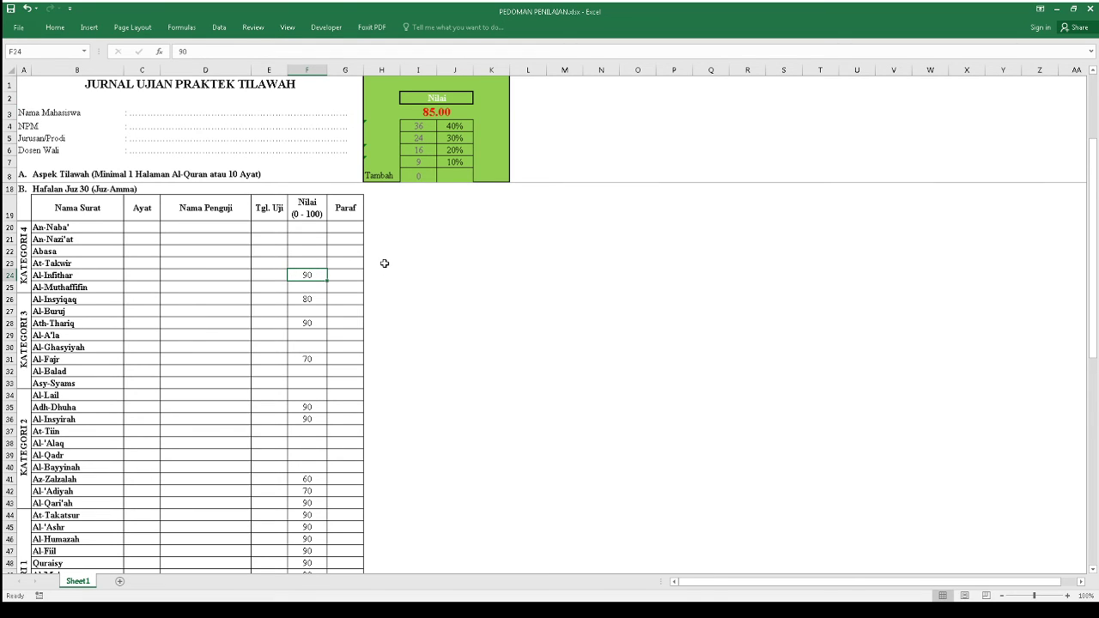
key("Delete")
Add Yasin, ayat 1-183, with a score of 90 to the Hafalan Surat Tambahan table and inspect the final score formula.
scroll(300, 287, "down", 4)
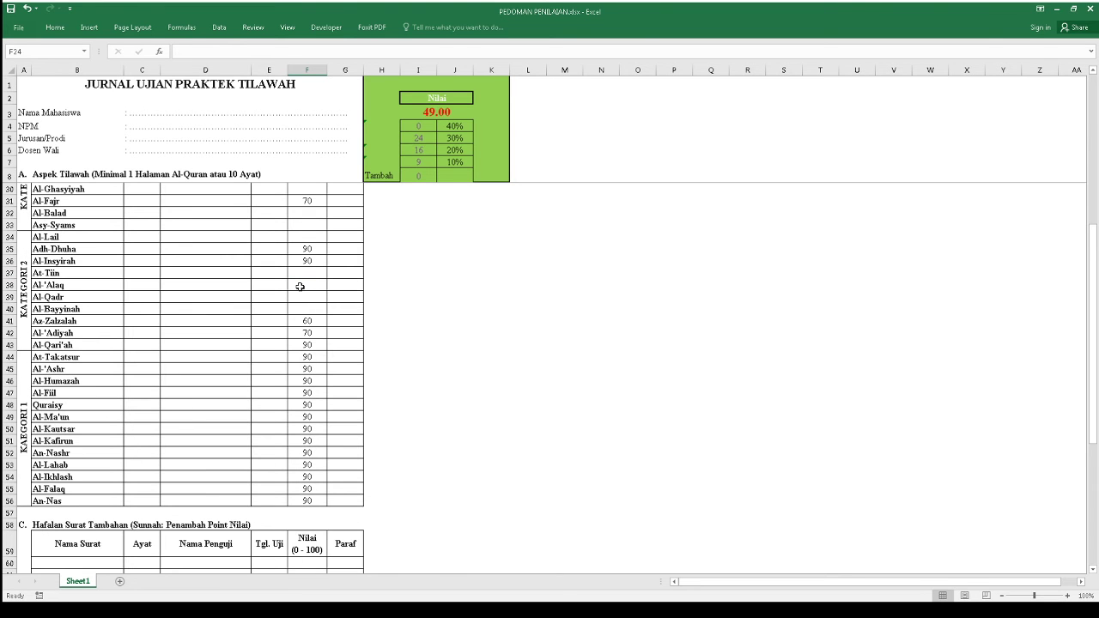
scroll(300, 287, "down", 2)
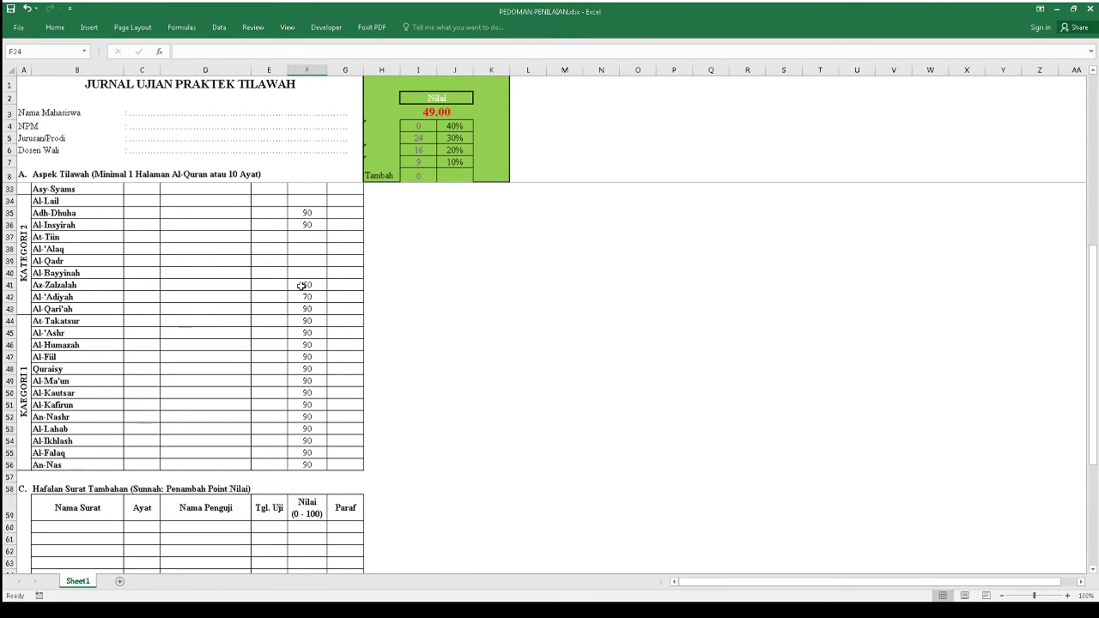
left_click(86, 491)
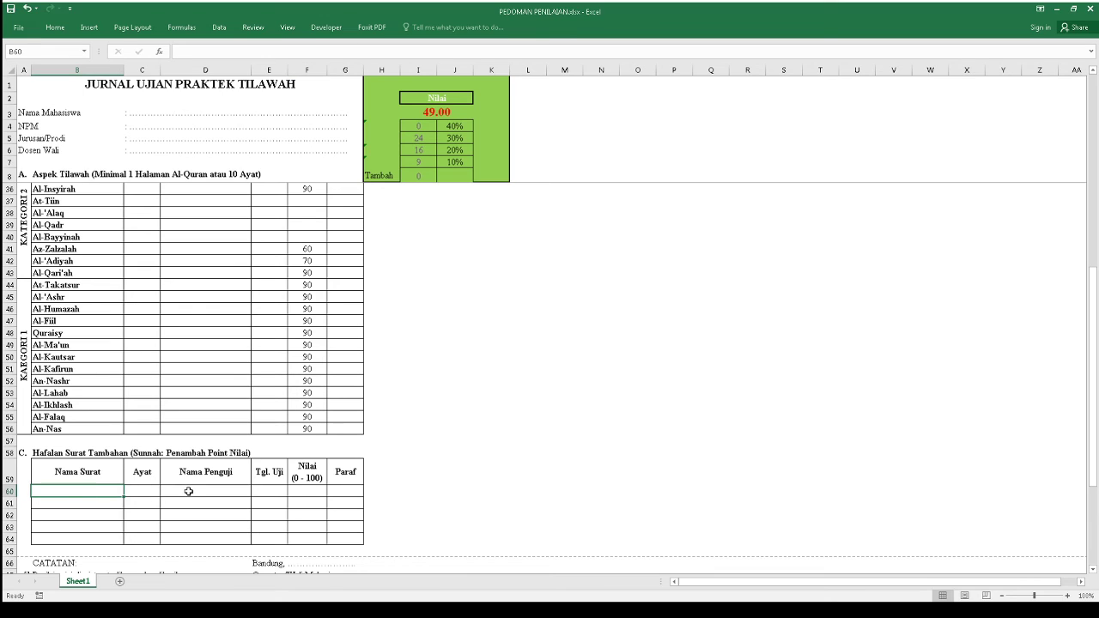
type("Yasin")
key("Tab")
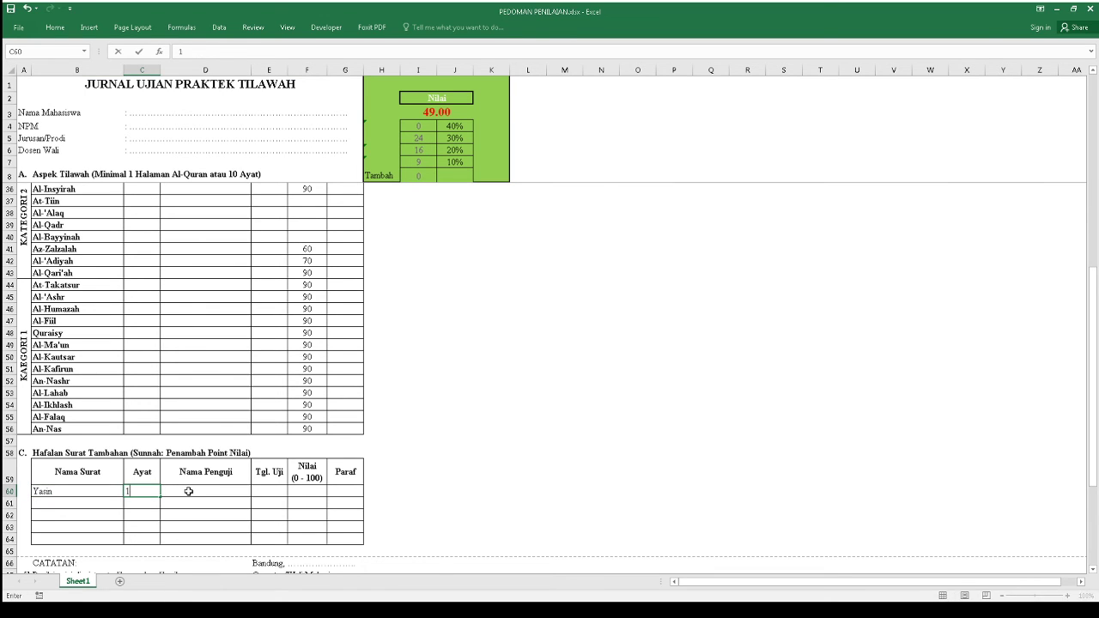
type("1-183")
key("Tab")
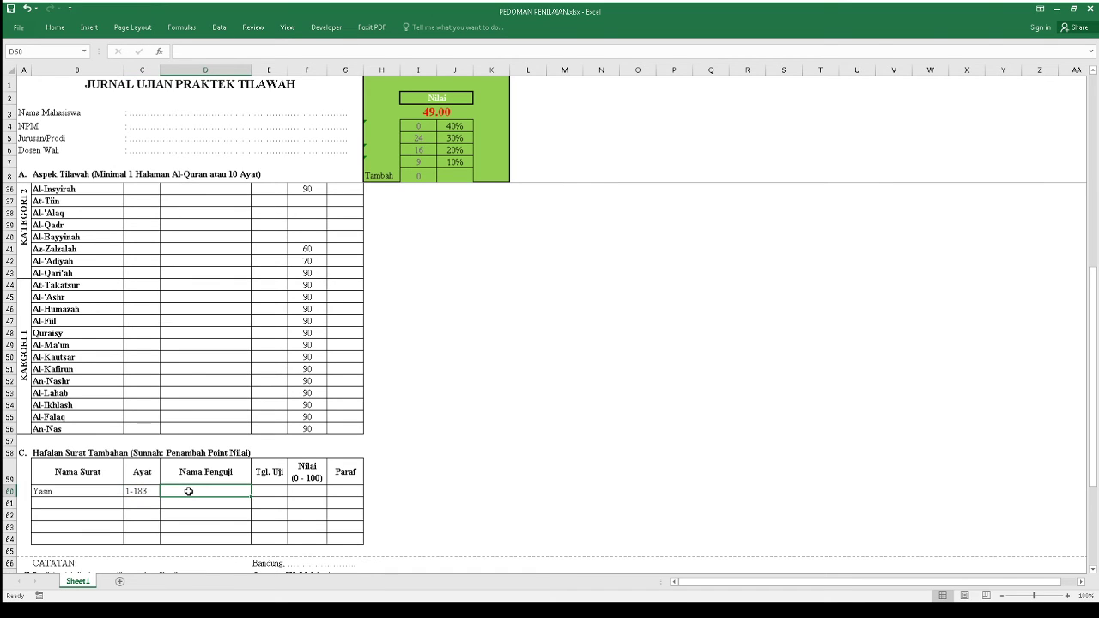
key("Tab")
key("Tab")
type("90")
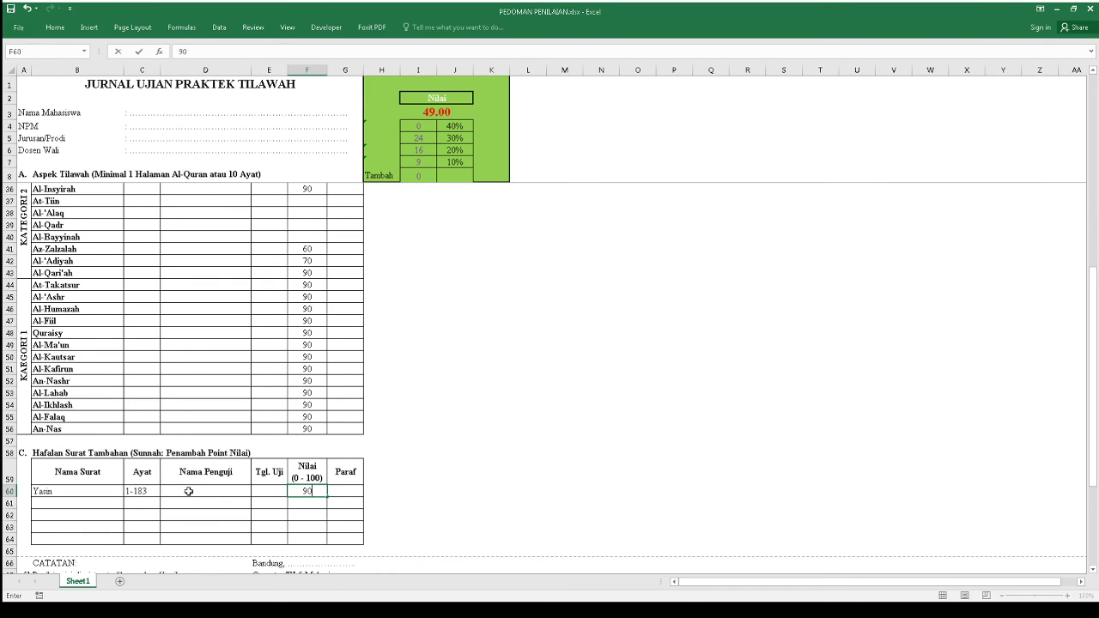
key("Return")
left_click(310, 491)
left_click(439, 112)
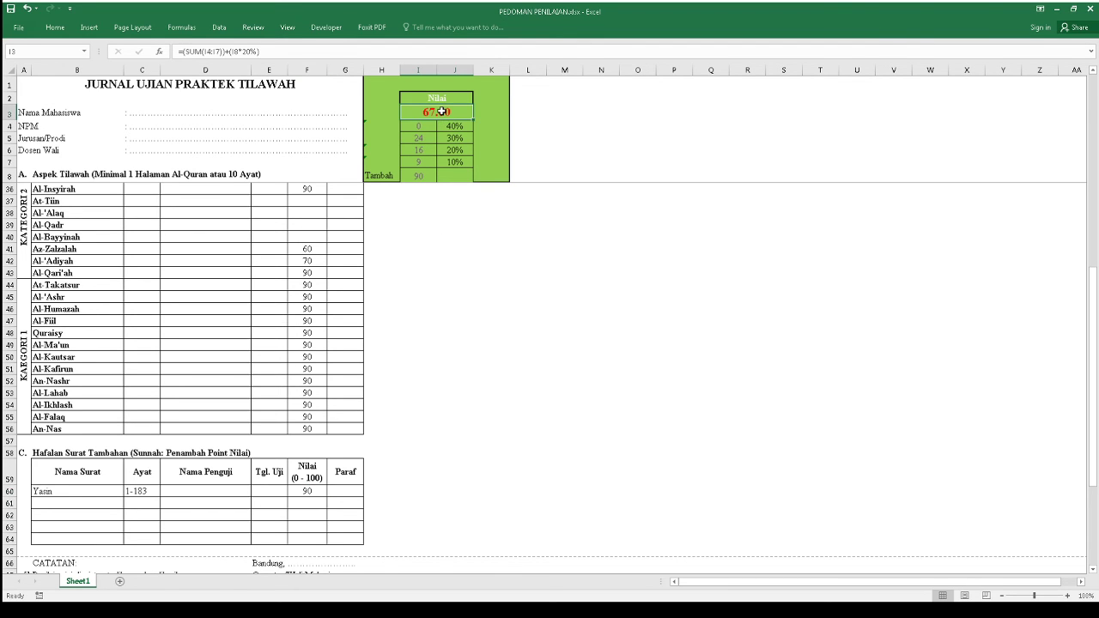
Enter a score of 70 for An-Naba' in Kategori 4 and check the final score cell.
scroll(411, 233, "up", 5)
scroll(412, 232, "up", 4)
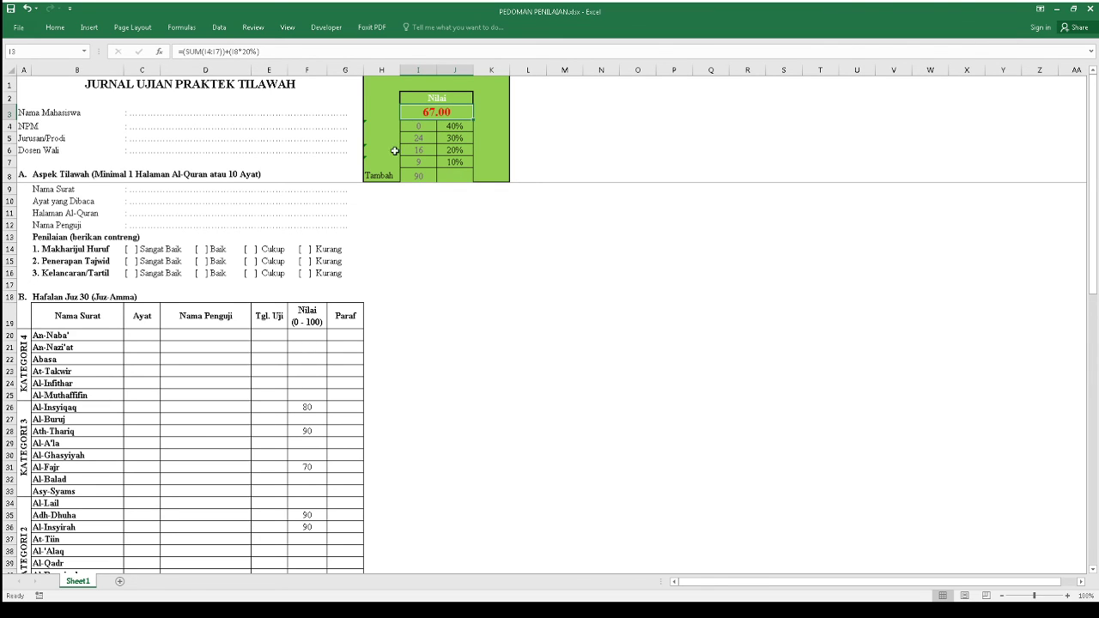
left_click(318, 335)
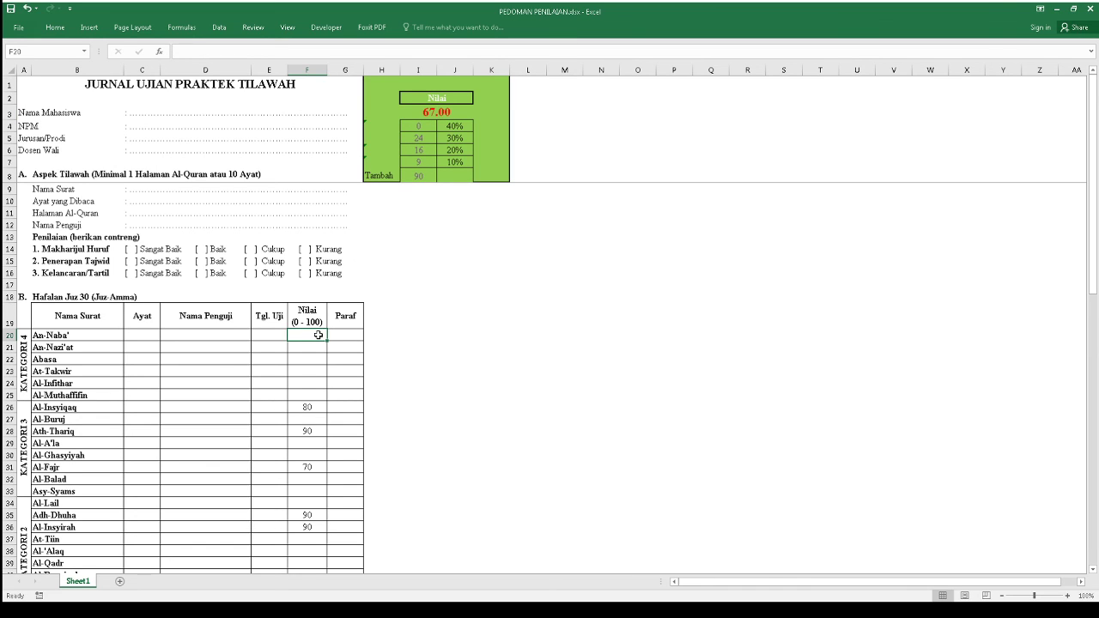
type("70")
key("Return")
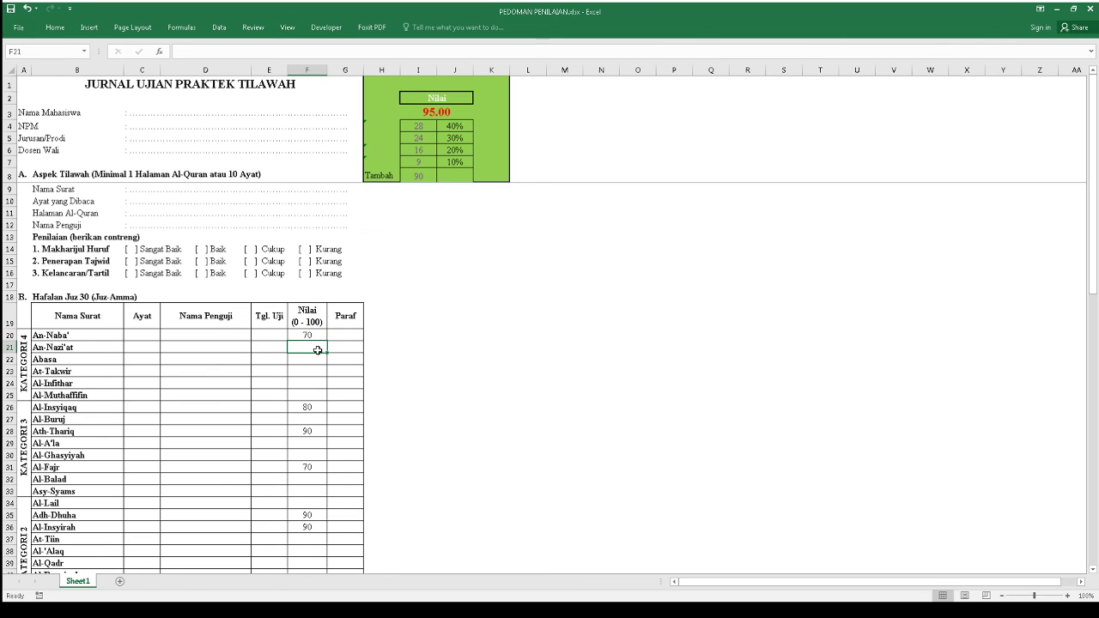
left_click(318, 334)
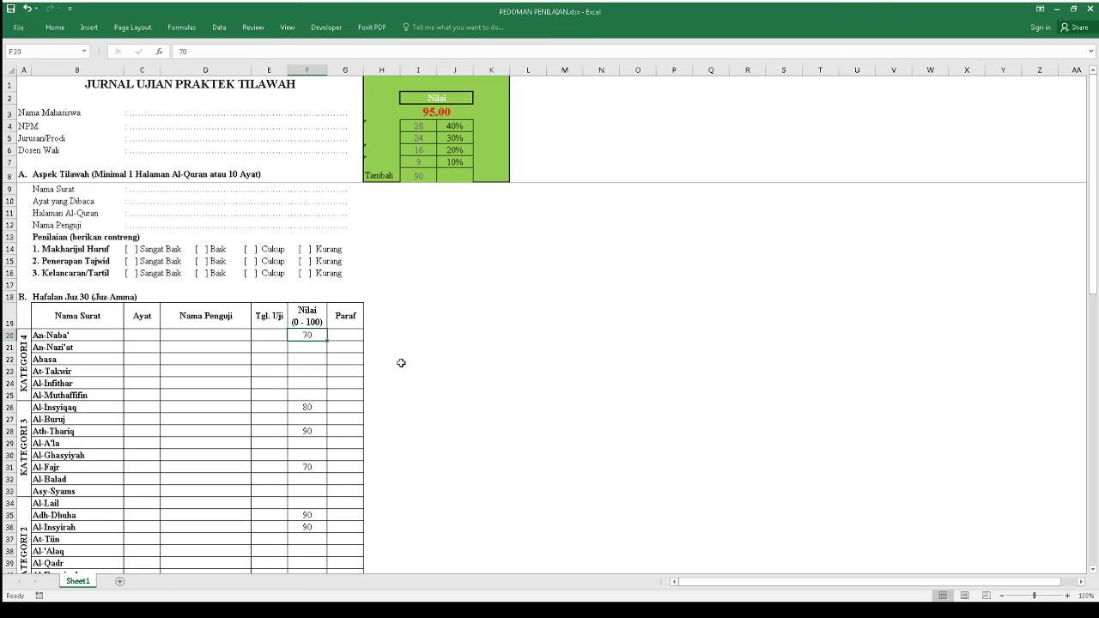
left_click(445, 112)
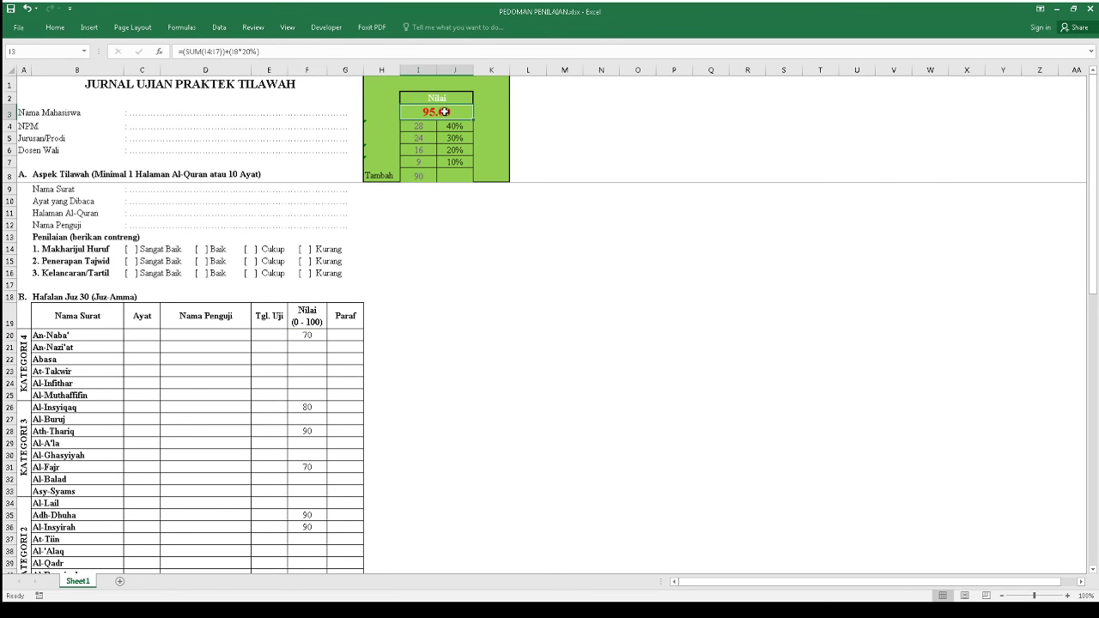
Review the CATATAN notes below the tables, including the note on who may act as examiner.
scroll(411, 263, "down", 8)
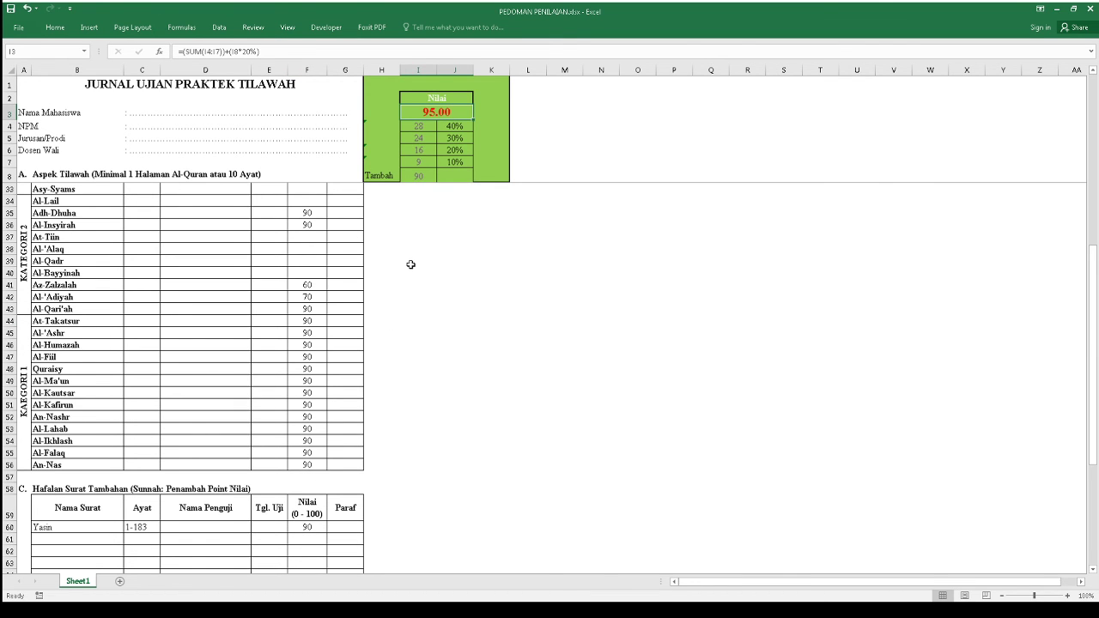
scroll(411, 264, "down", 3)
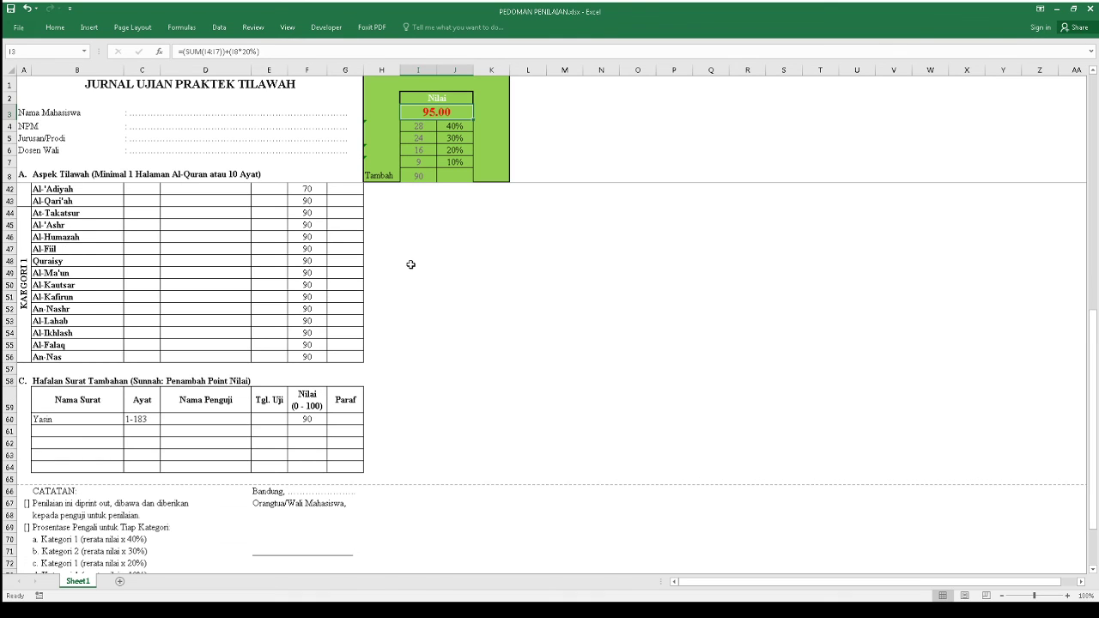
scroll(411, 265, "down", 3)
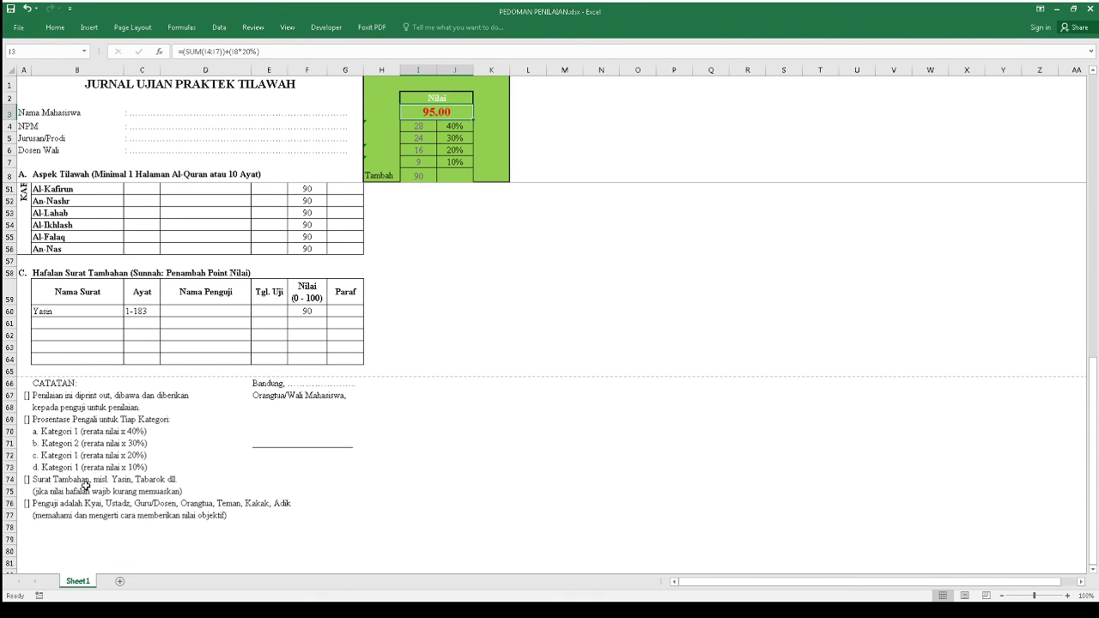
left_click(42, 513)
left_click(42, 504)
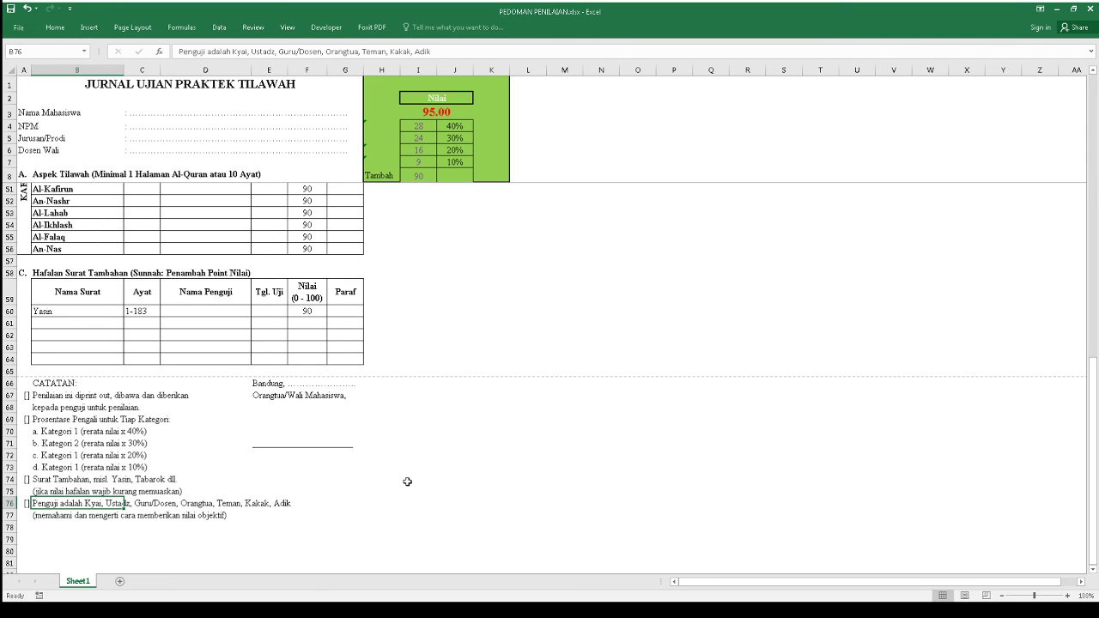
Examine the rating options for Makharijul Huruf, Penerapan Tajwid and Kelancaran/Tartil in the Aspek Tilawah section.
scroll(407, 482, "up", 14)
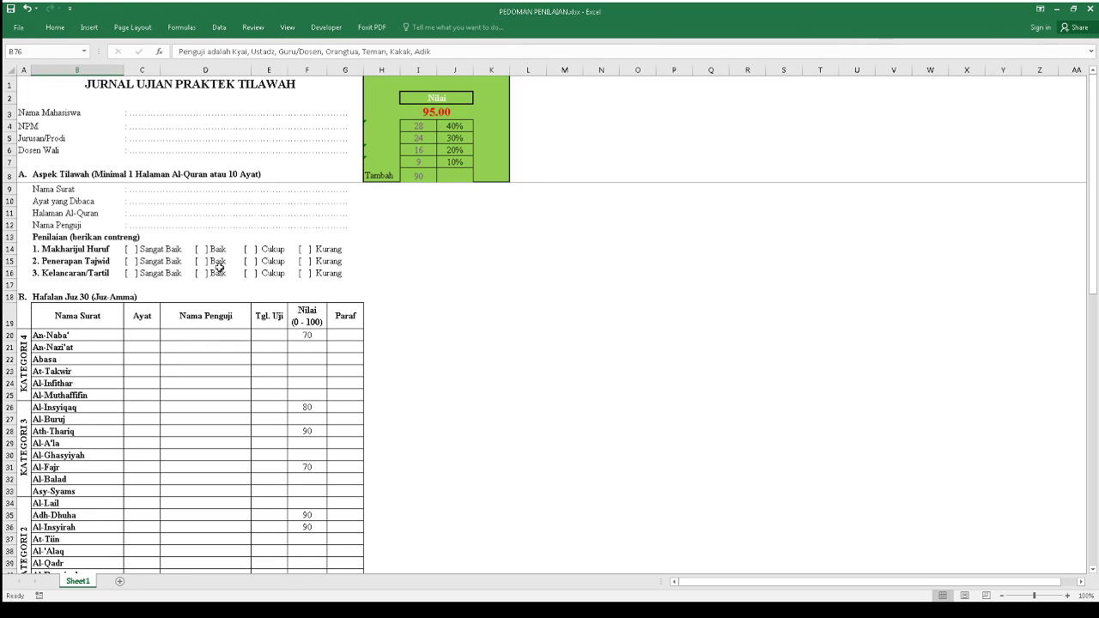
left_click(137, 249)
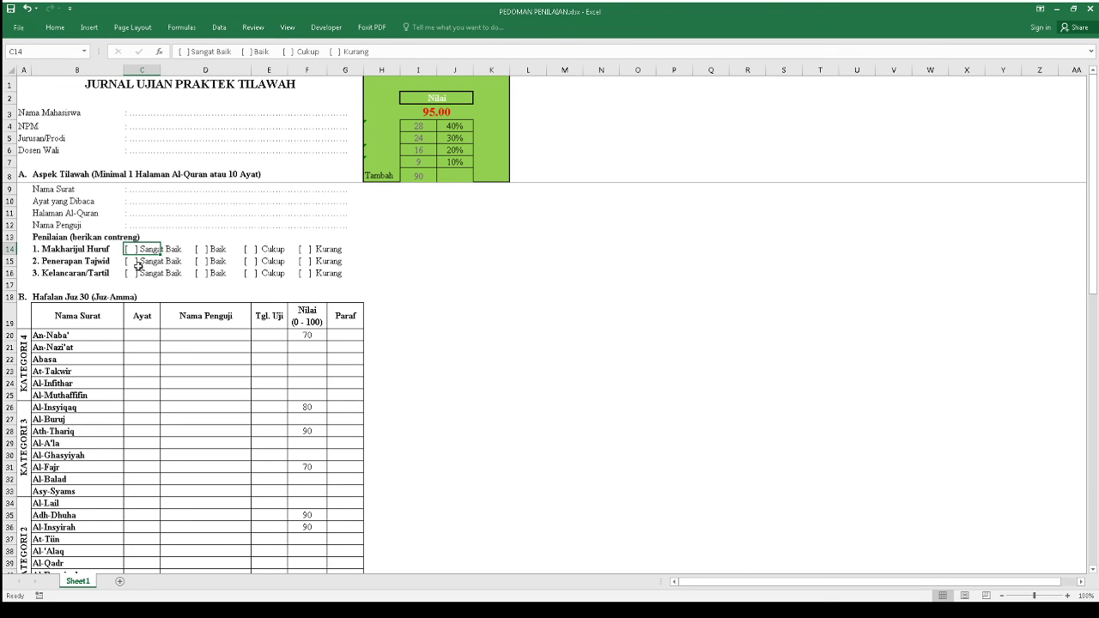
left_click(141, 265)
left_click(144, 276)
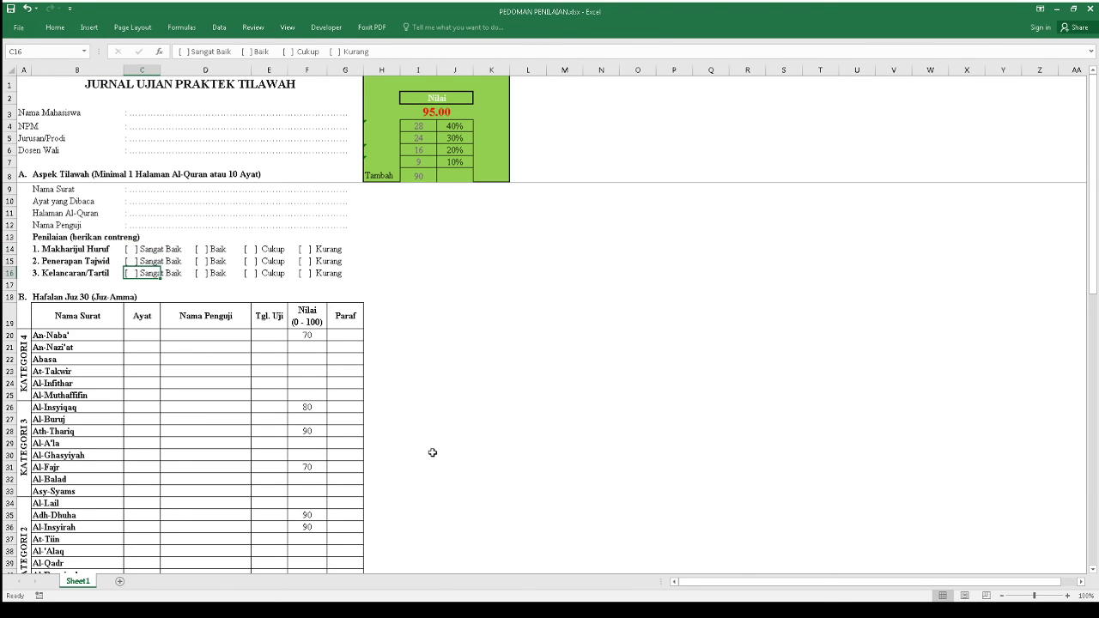